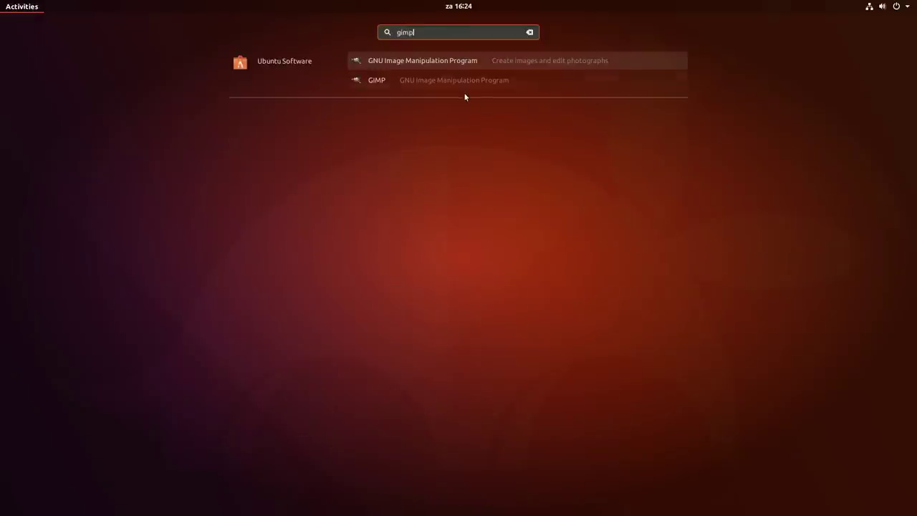
Step: Install GNU Image Manipulation Program from the Ubuntu Software search result, authenticating with the account password
left_click(430, 63)
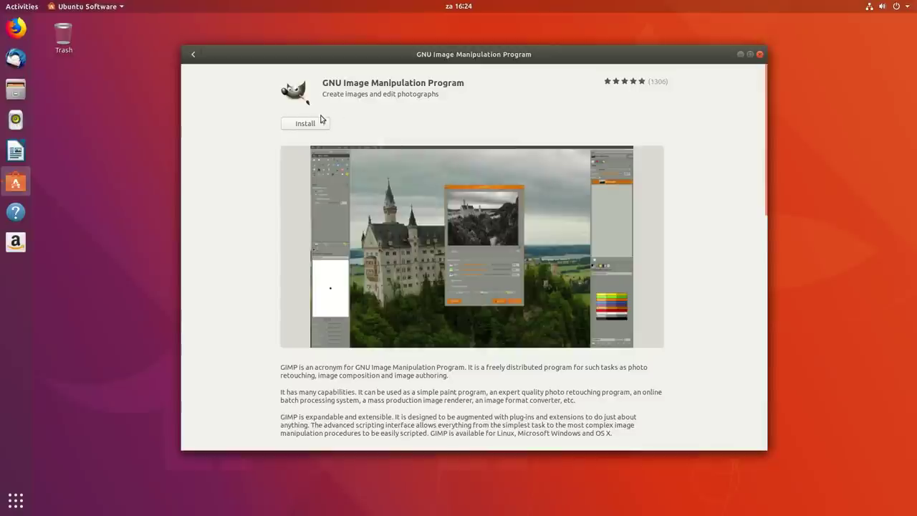
left_click(304, 124)
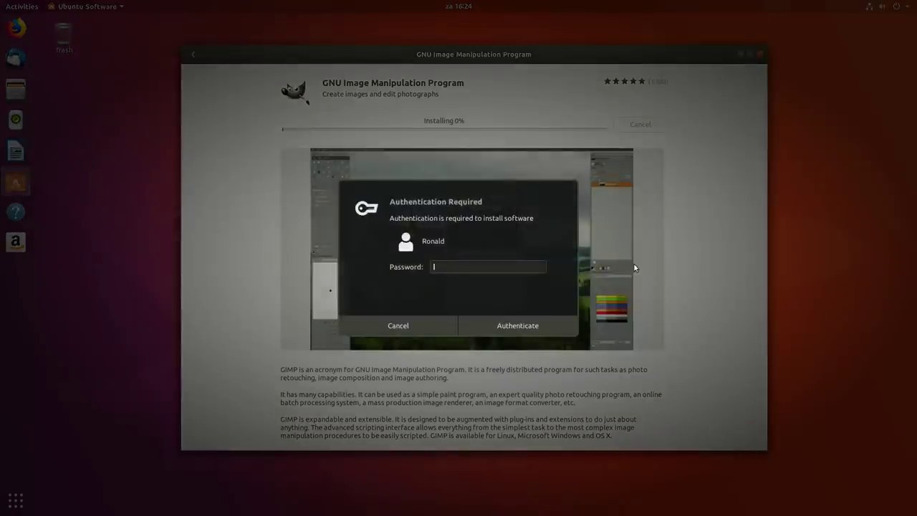
type("●●●●●")
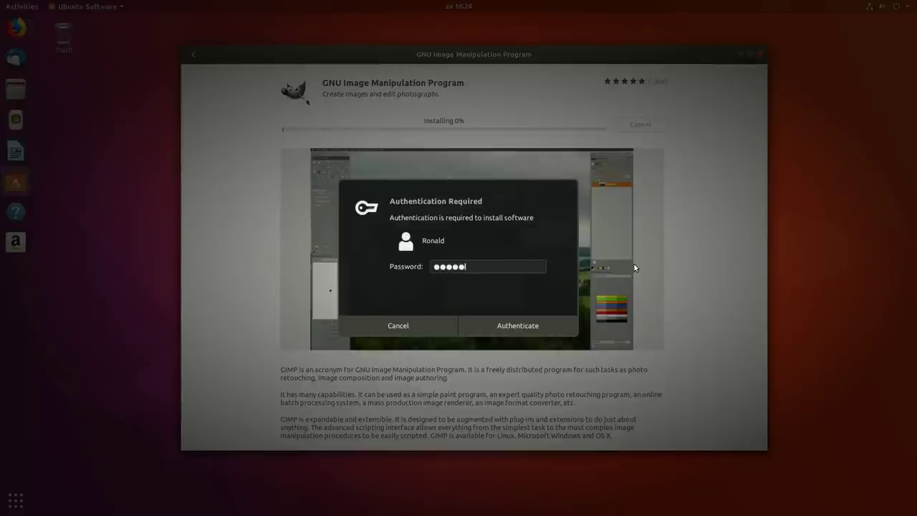
left_click(501, 327)
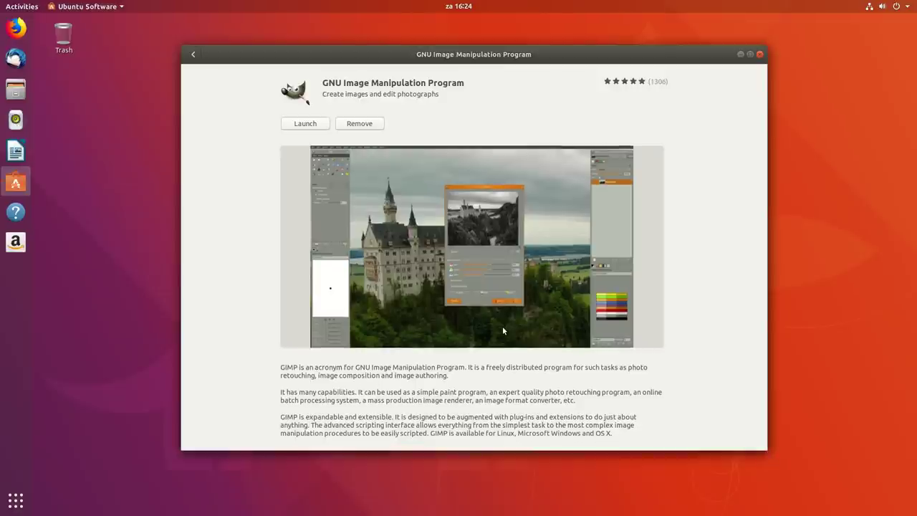
Step: Launch the installed GNU Image Manipulation Program and close the Ubuntu Software window behind it
left_click(312, 126)
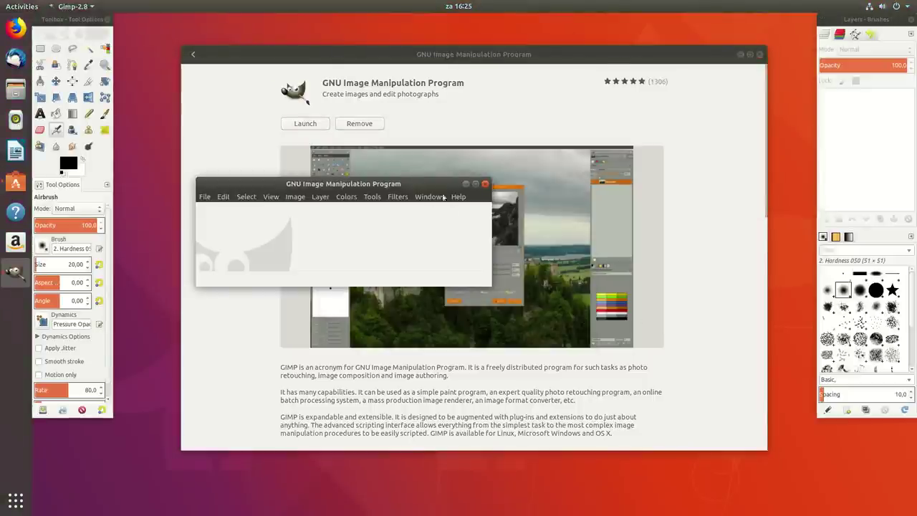
left_click(510, 57)
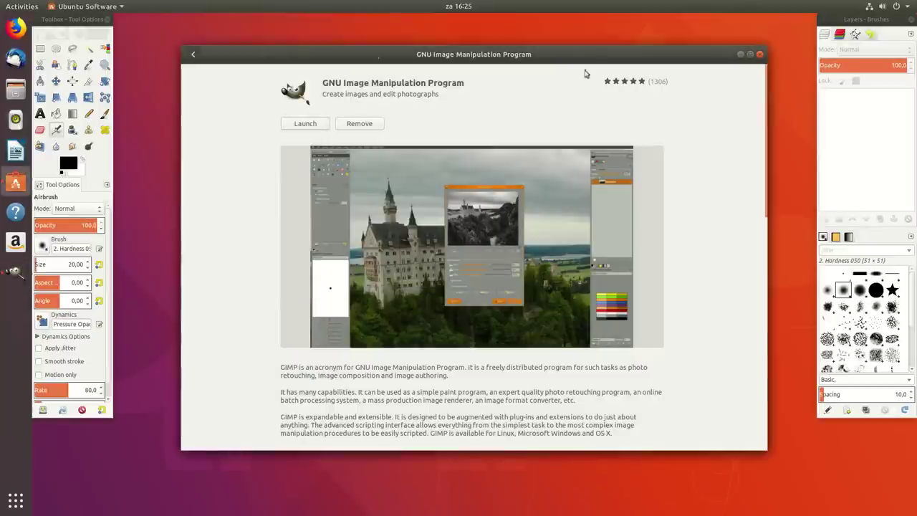
left_click(759, 54)
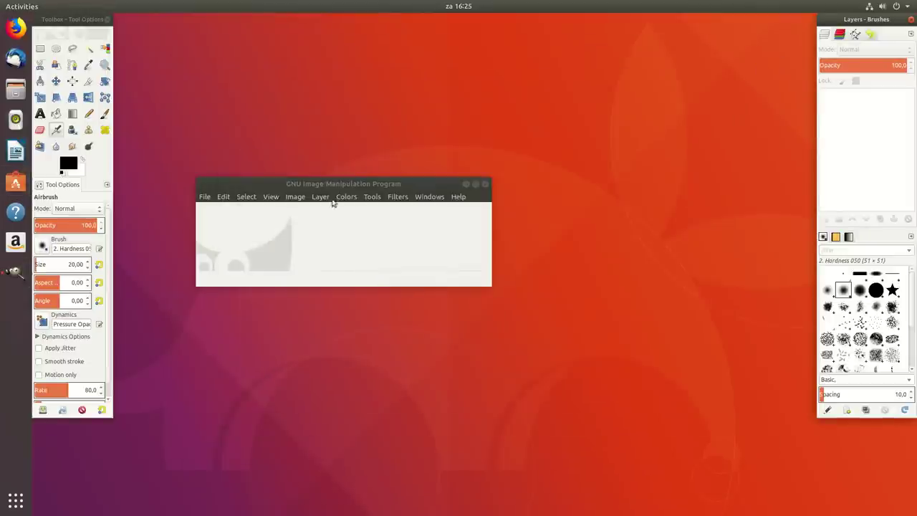
Step: Move and enlarge the main GIMP window, place the Toolbox and Layers windows beside it, and quit GIMP
left_click_drag(345, 181, 316, 94)
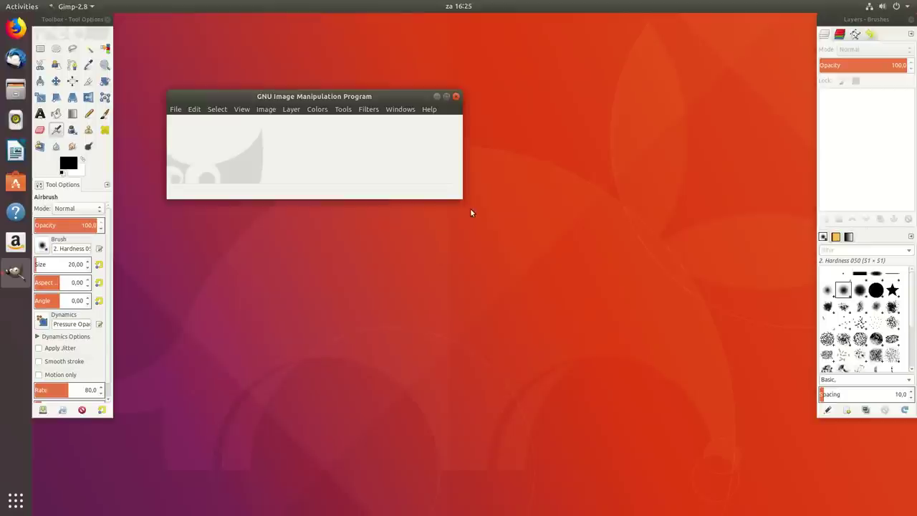
left_click_drag(460, 194, 672, 426)
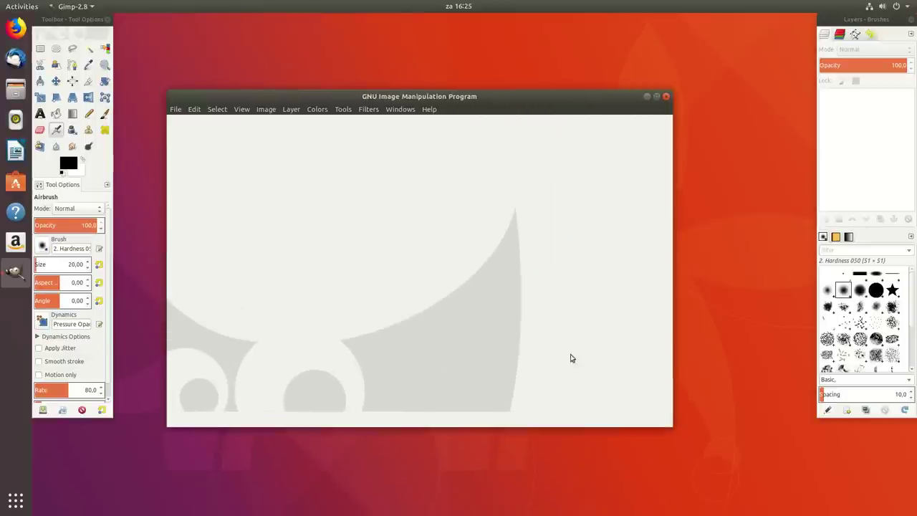
left_click_drag(80, 19, 102, 58)
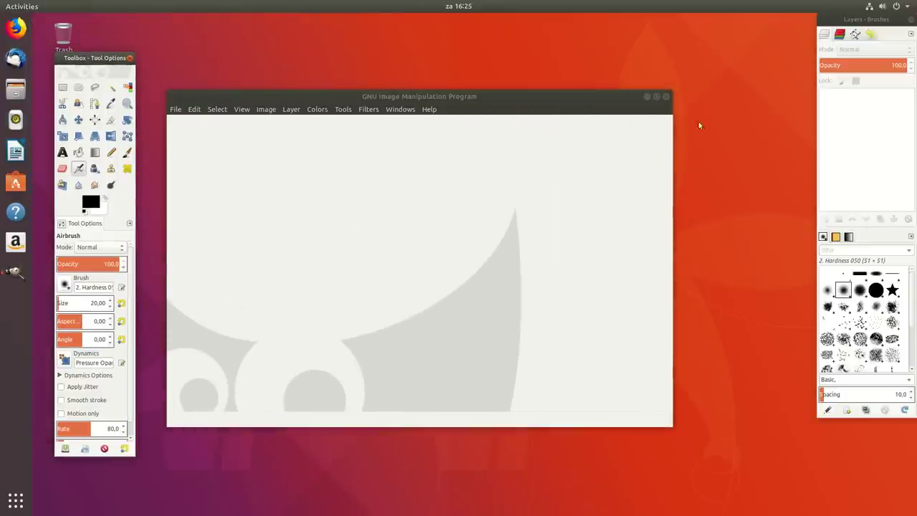
left_click_drag(854, 27, 787, 77)
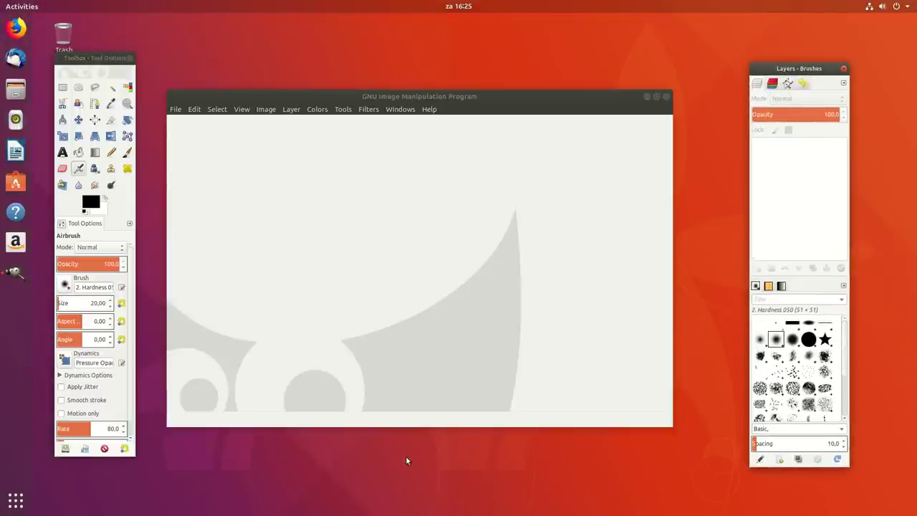
key("ctrl+q")
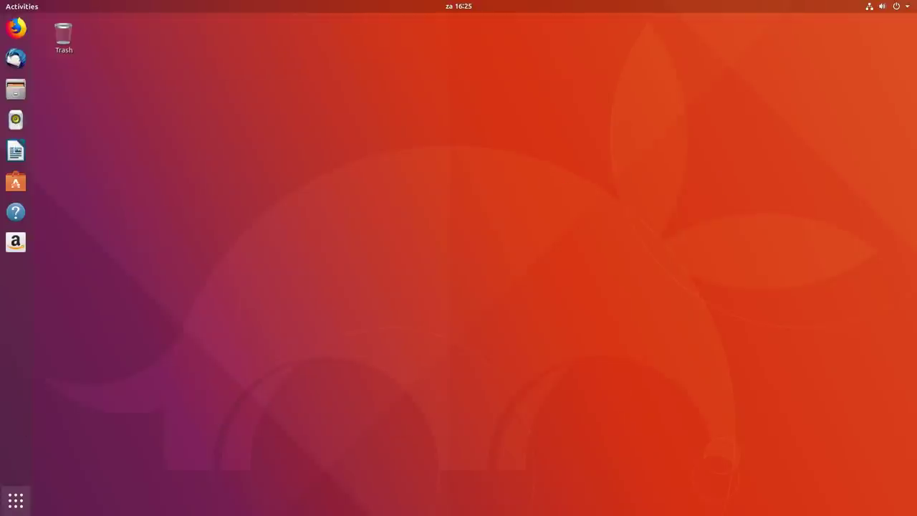
Step: Run Software Updater from the full application list to check for updates and close it when done
left_click(16, 500)
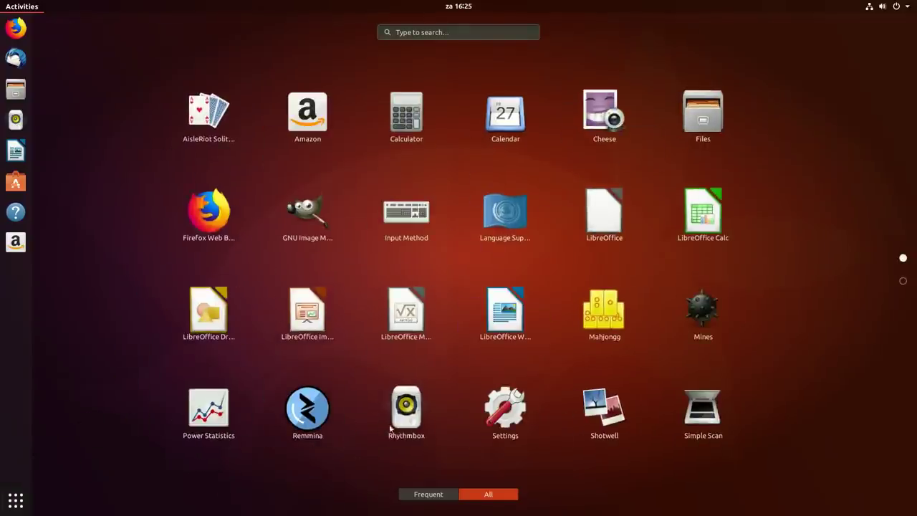
left_click(903, 281)
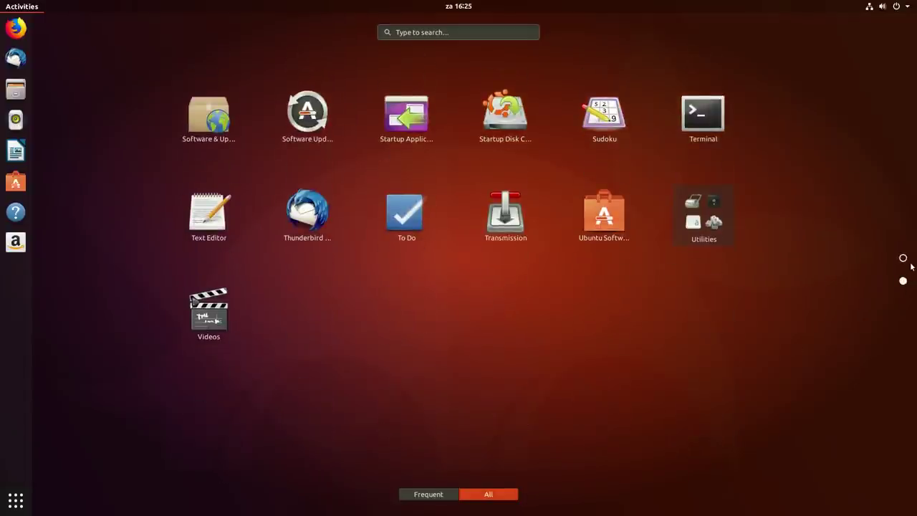
left_click(308, 106)
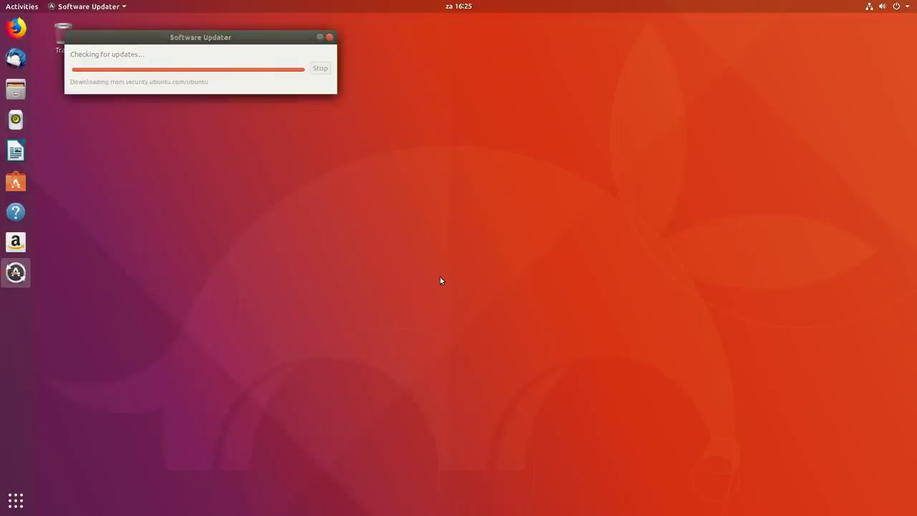
left_click(312, 86)
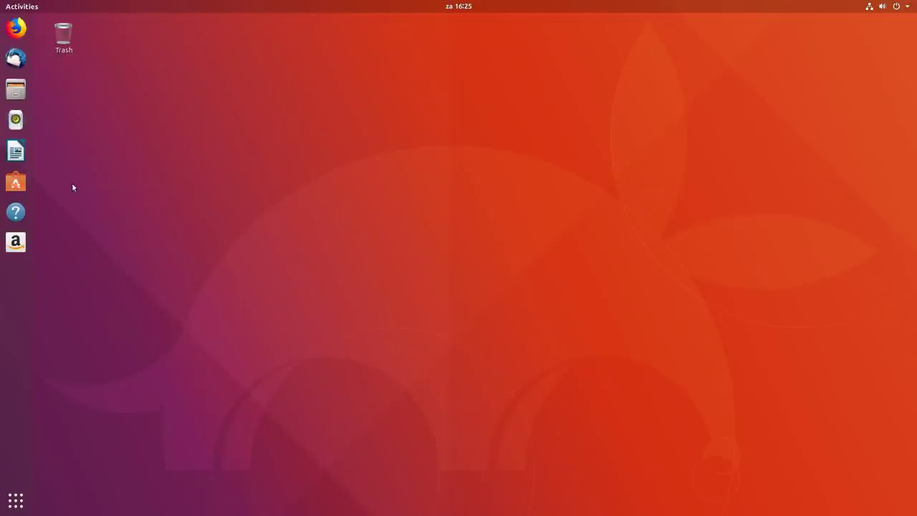
Step: Search the installed applications for "gim" and launch GNU Image Manipulation Program
left_click(8, 507)
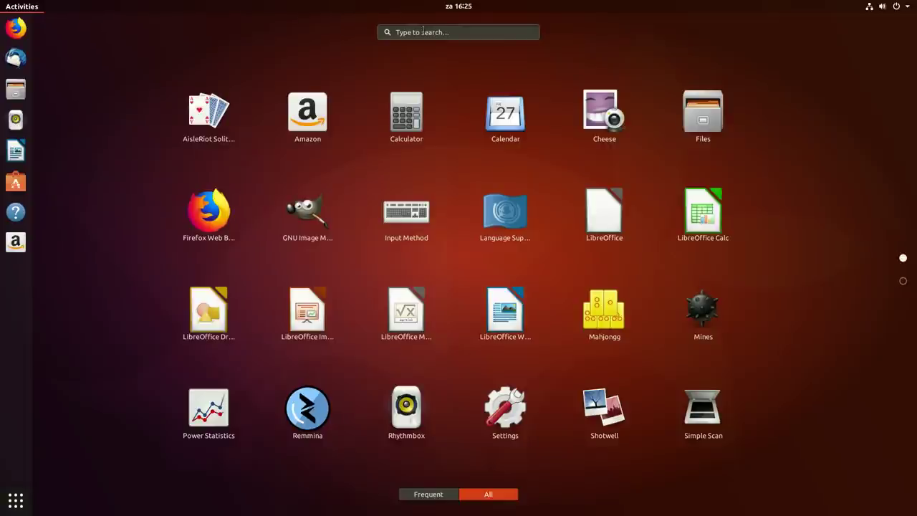
type("gim")
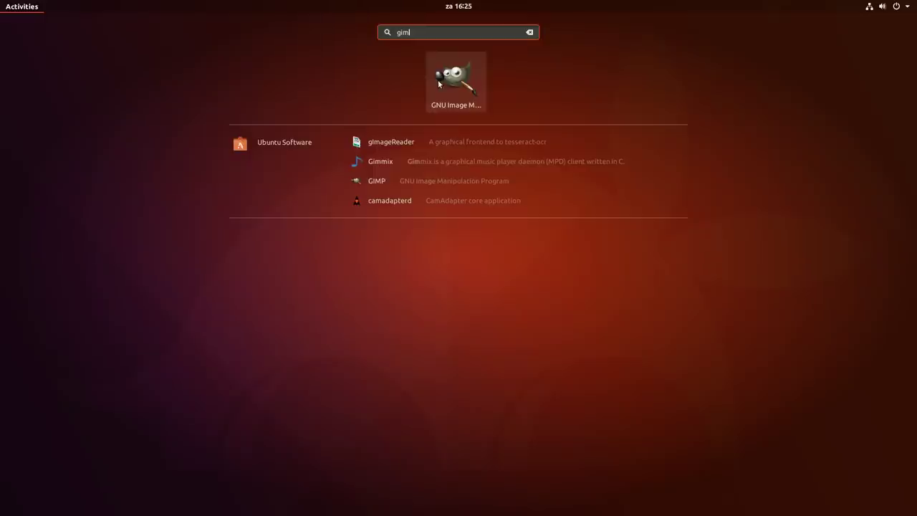
left_click(438, 83)
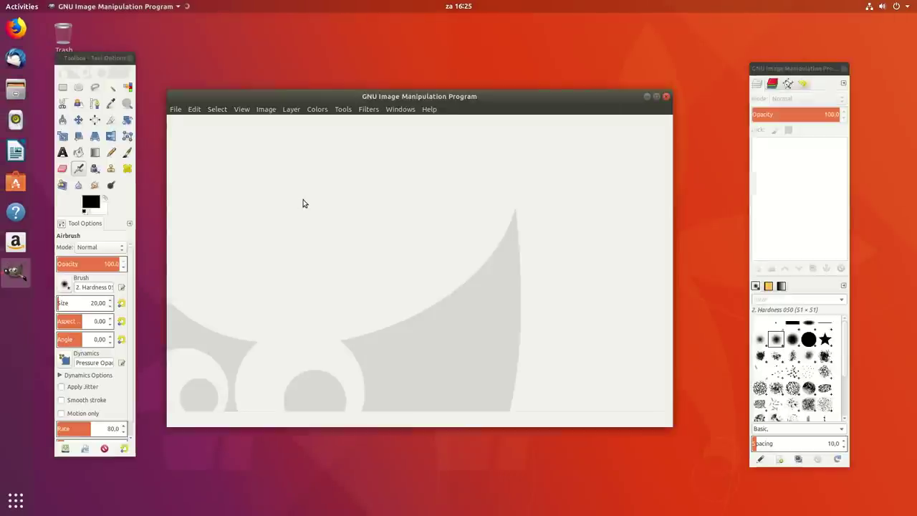
Step: Add the running GIMP to the dock favorites, dismiss the notification and close GIMP
right_click(14, 278)
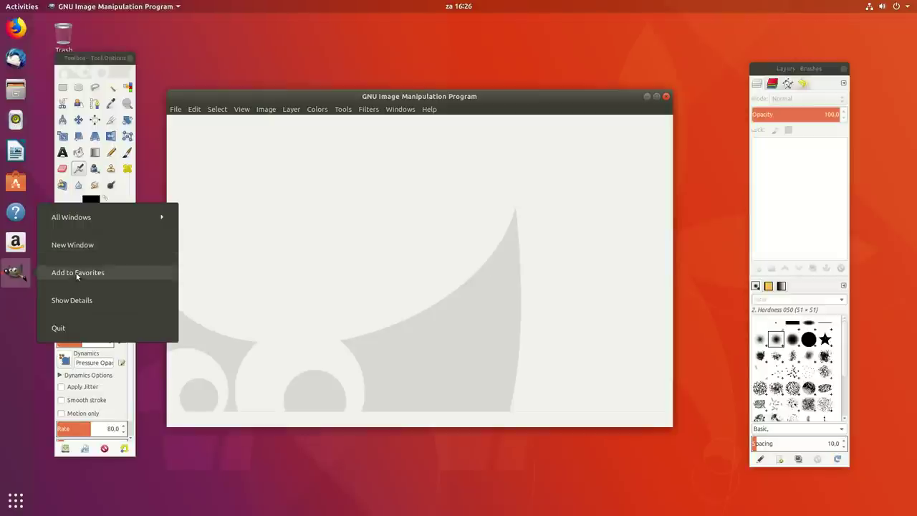
left_click(76, 274)
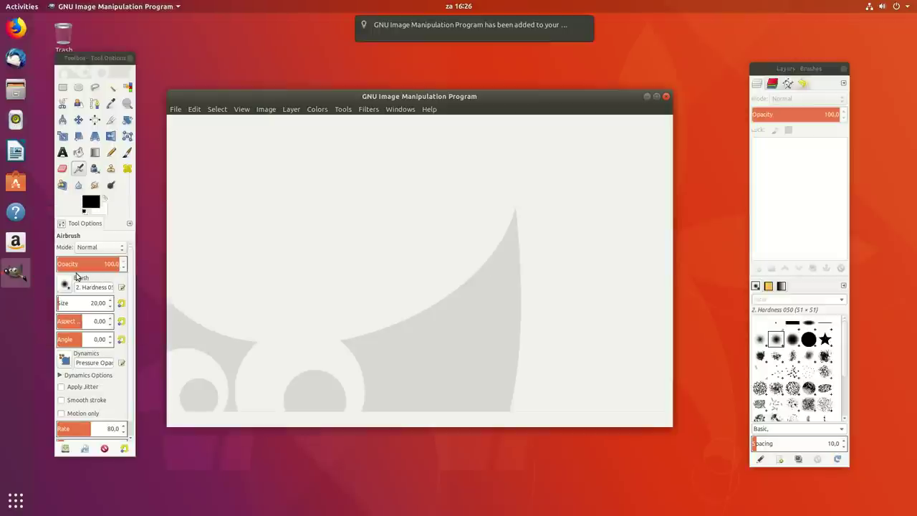
left_click(641, 73)
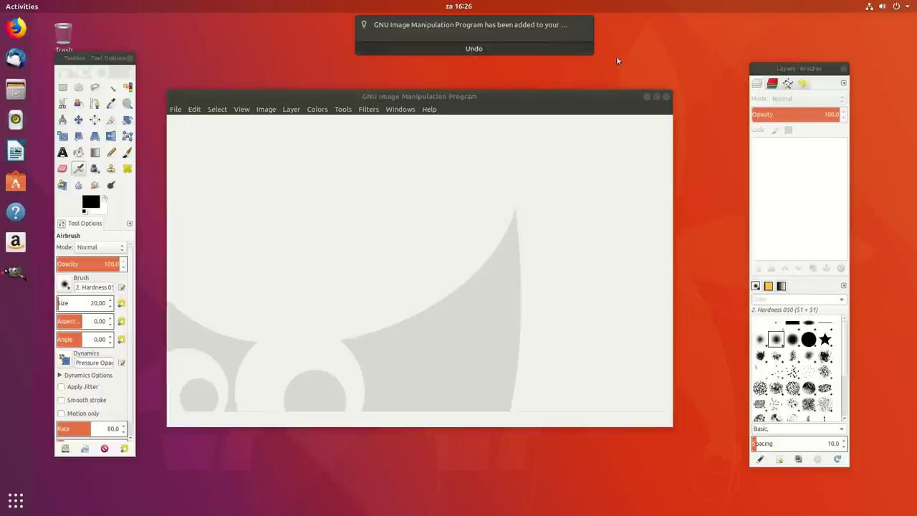
left_click(499, 53)
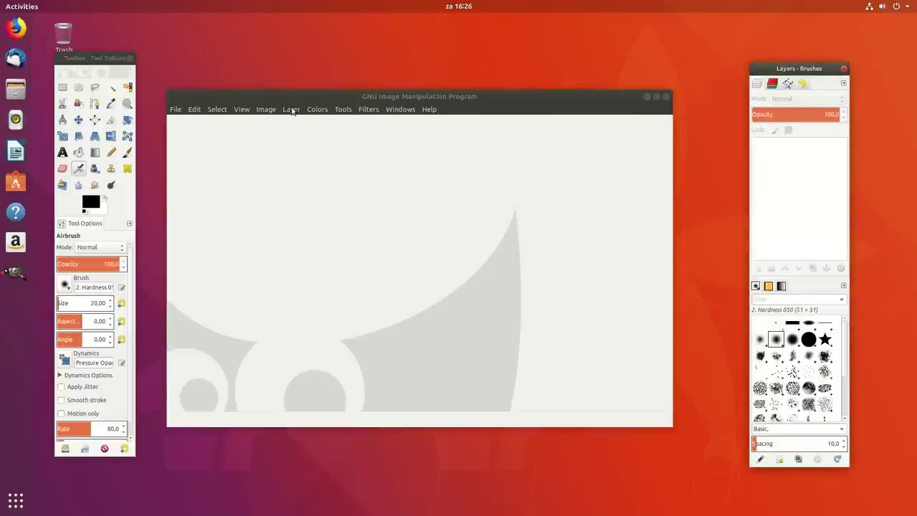
left_click(666, 97)
Step: Open Firefox, search the web for "ubuntu 18.04" and open the It's FOSS article on its release date and new features
left_click(16, 27)
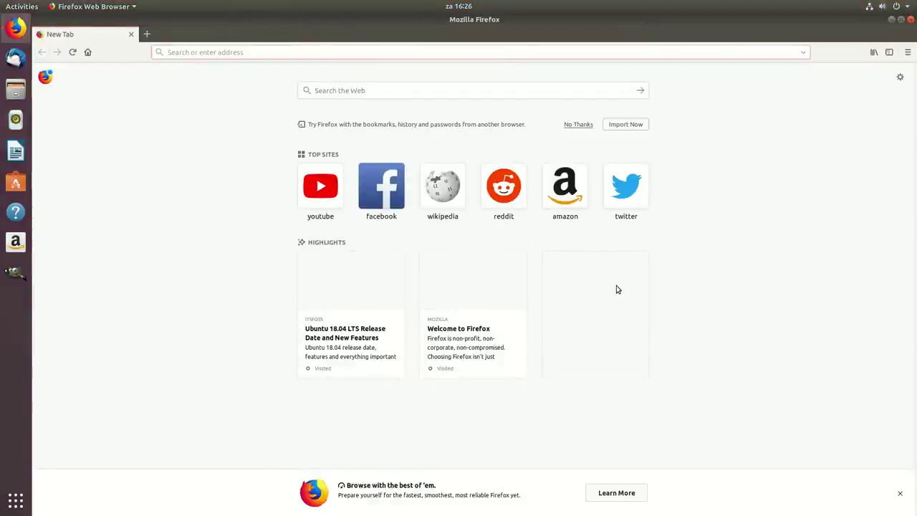
left_click(327, 90)
type("ubuntu")
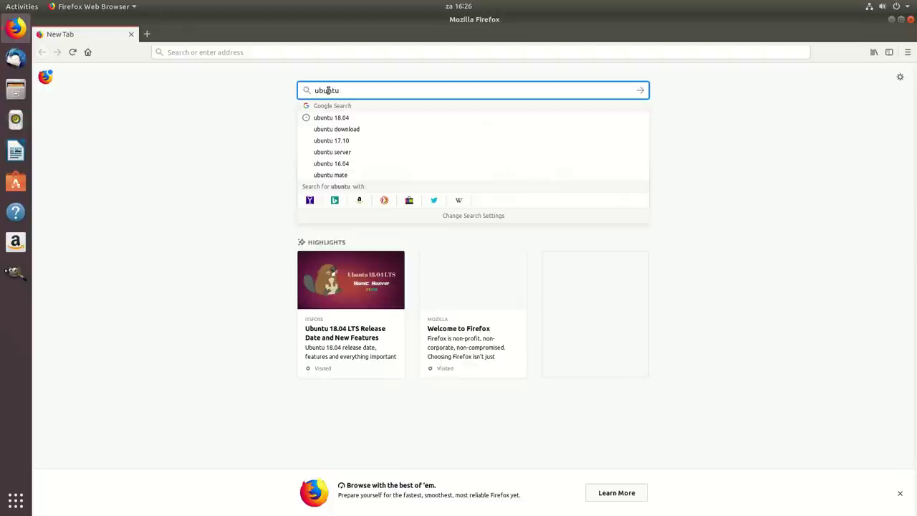
type(" 18.04")
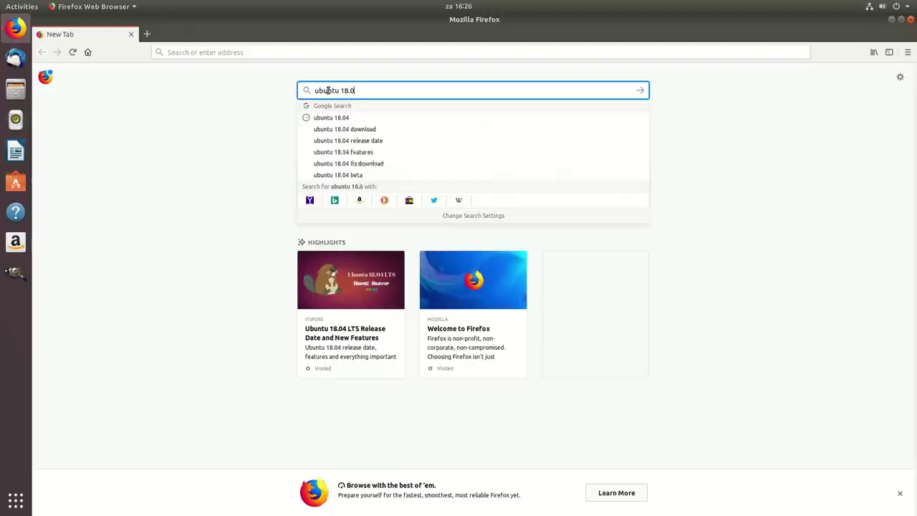
key("Return")
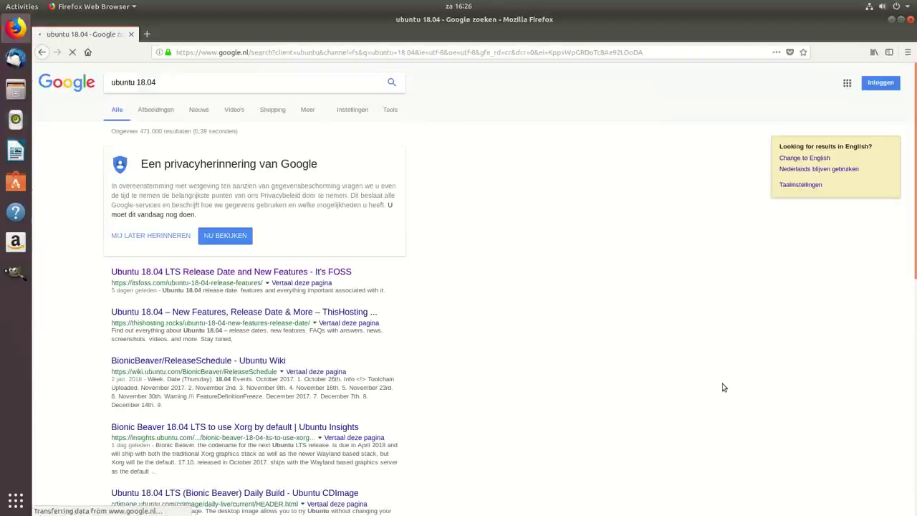
left_click(290, 273)
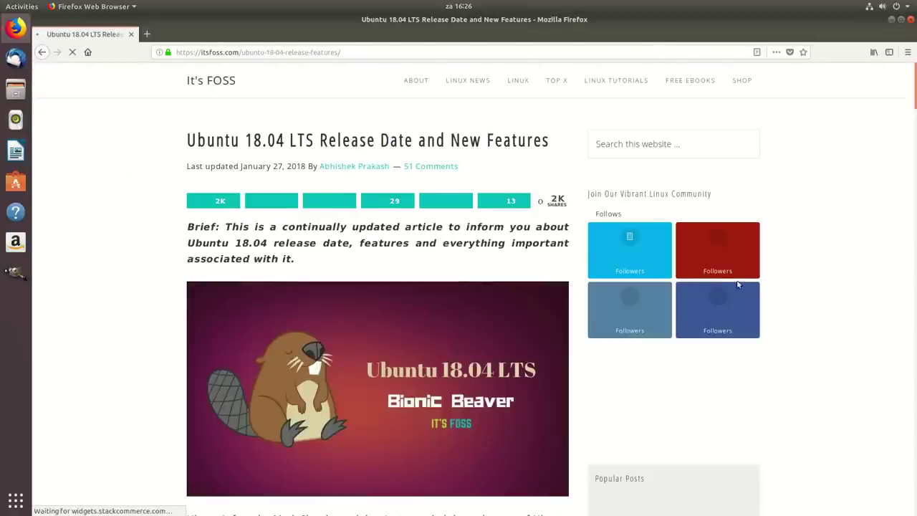
Step: Set the article's Bionic Beaver image as the desktop background with position Stretch, and decline the newsletter offer
scroll(822, 287, "down", 2)
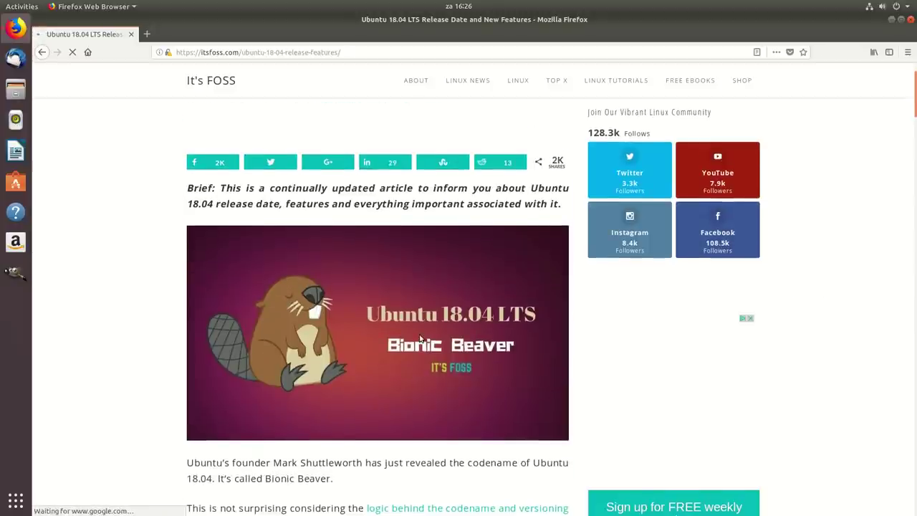
right_click(420, 338)
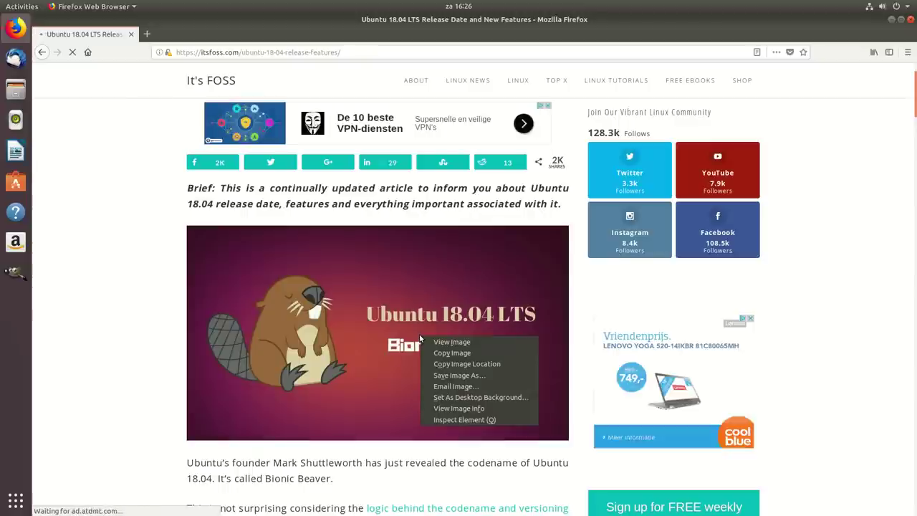
left_click(480, 398)
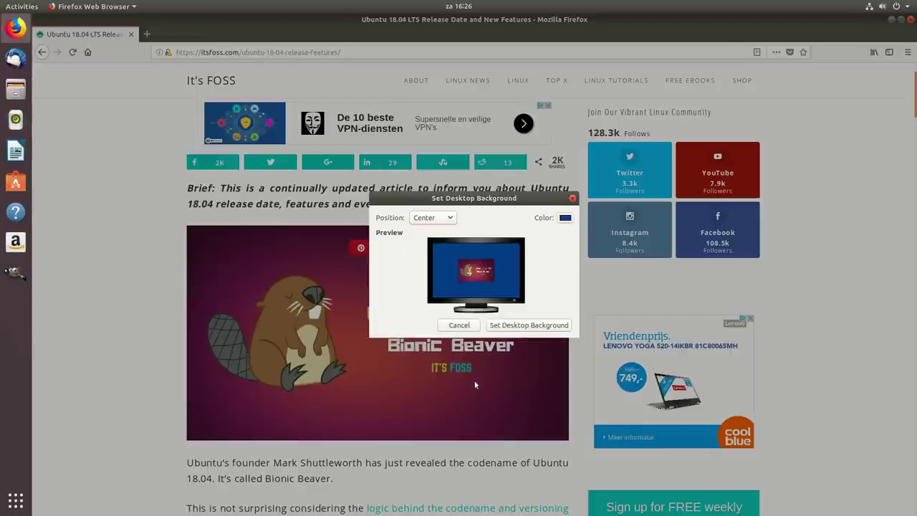
left_click(440, 218)
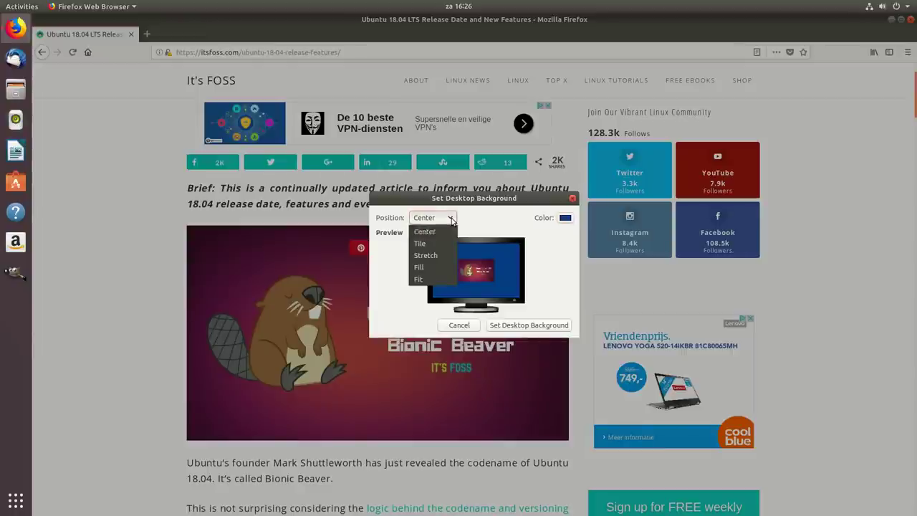
left_click(432, 256)
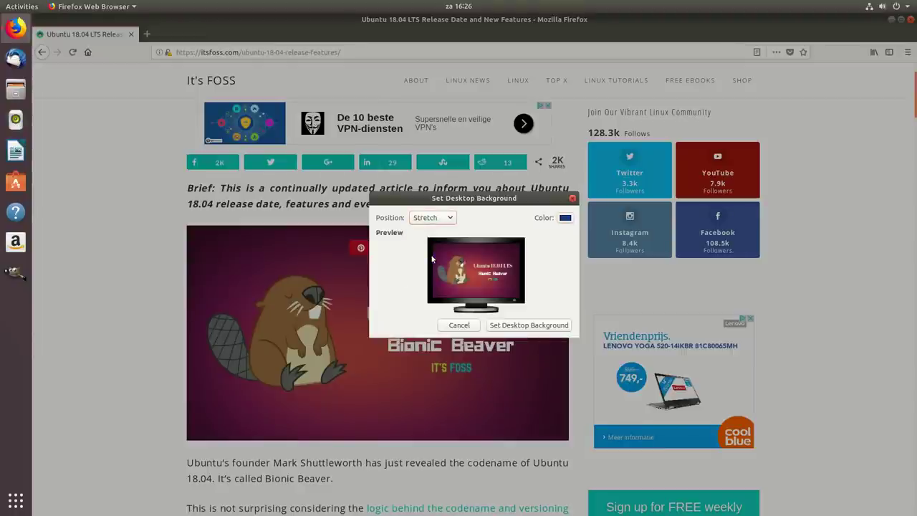
left_click(520, 326)
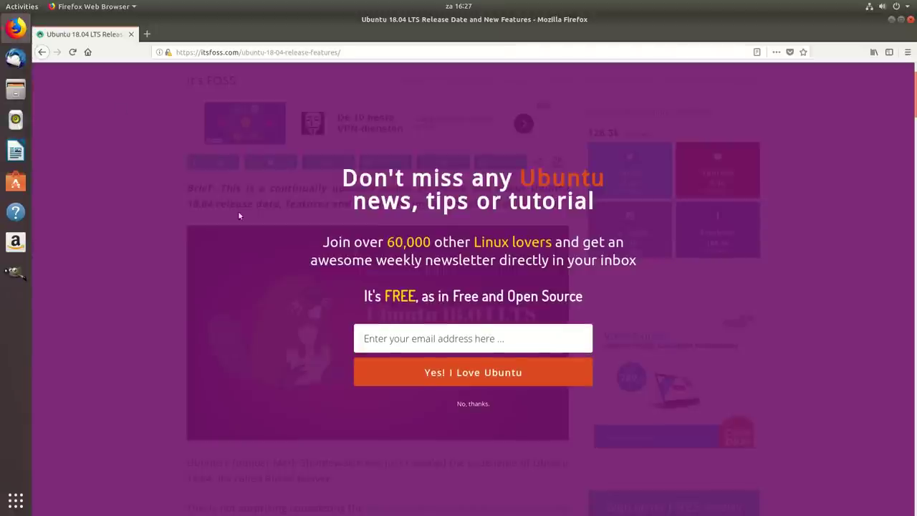
left_click(472, 403)
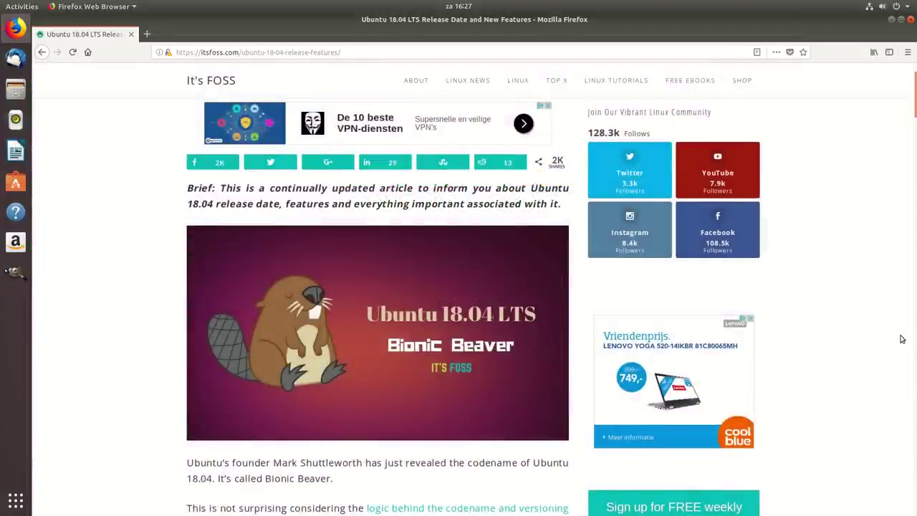
Step: Close Firefox, search the applications for "vlc" and install VLC media player from Ubuntu Software
scroll(901, 343, "down", 4)
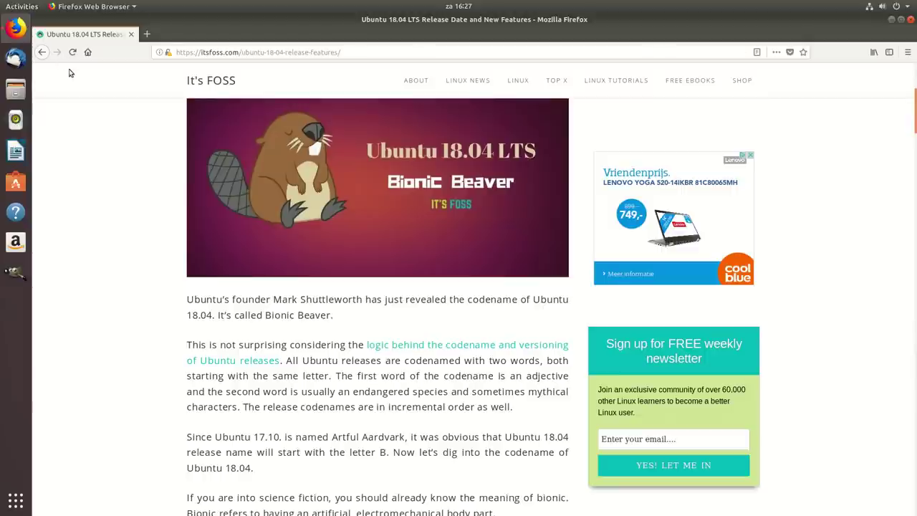
left_click(911, 21)
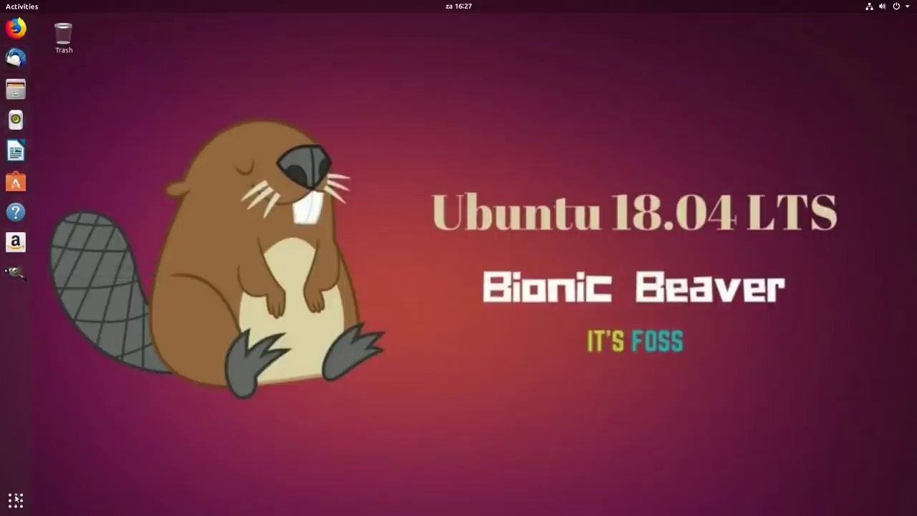
left_click(15, 500)
left_click(425, 30)
type("vi")
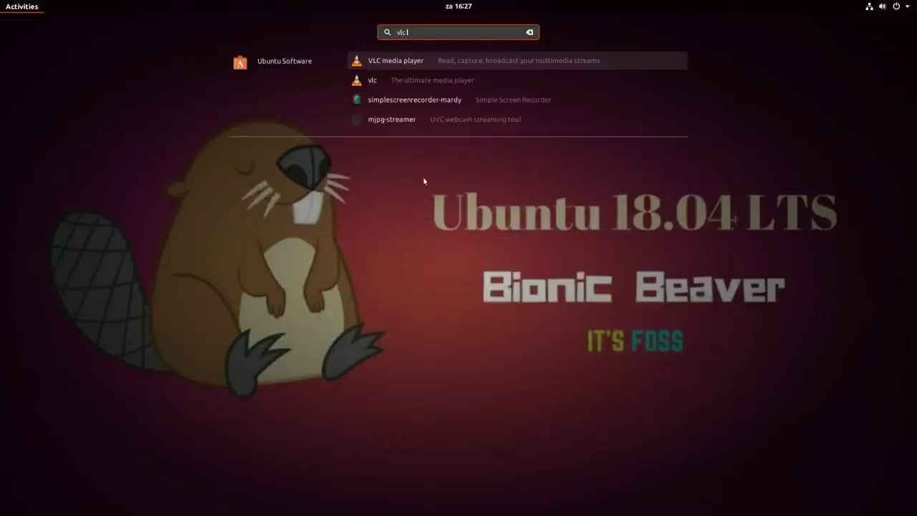
left_click(382, 61)
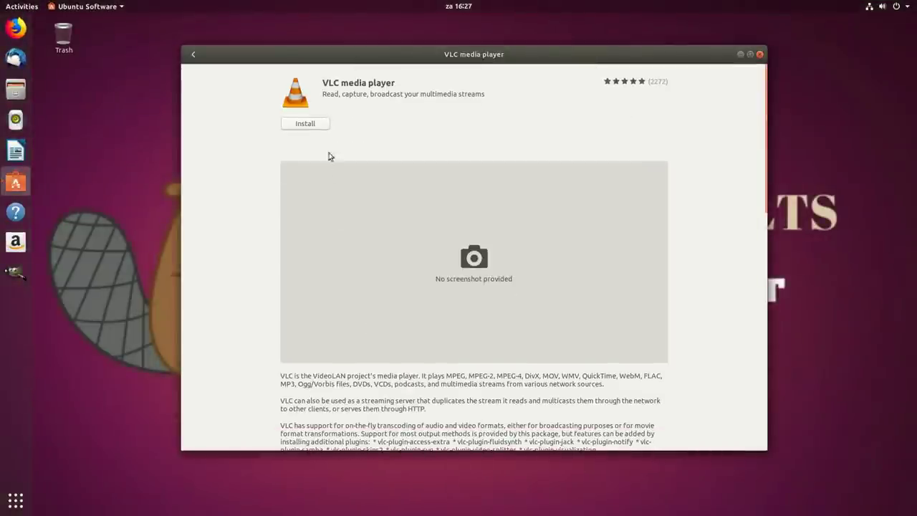
left_click(305, 123)
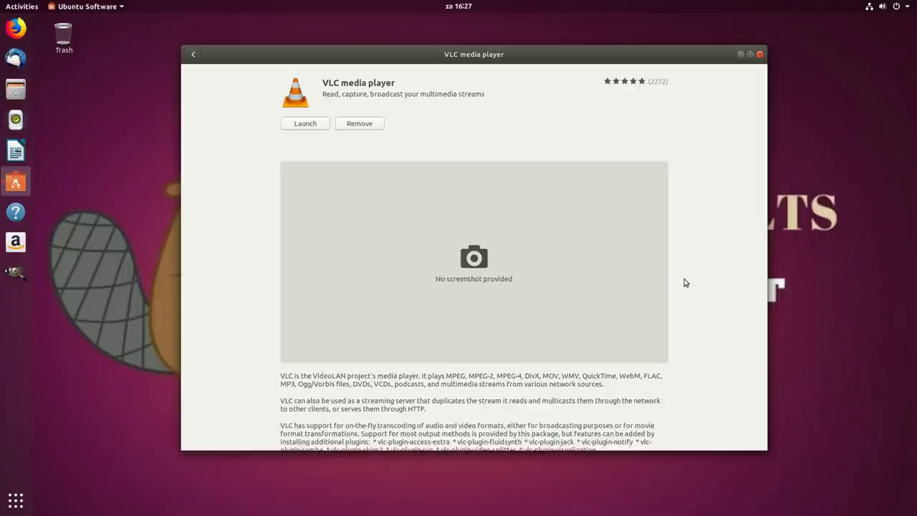
Step: Launch VLC with metadata network access disallowed, and close both the player and Ubuntu Software
left_click(307, 129)
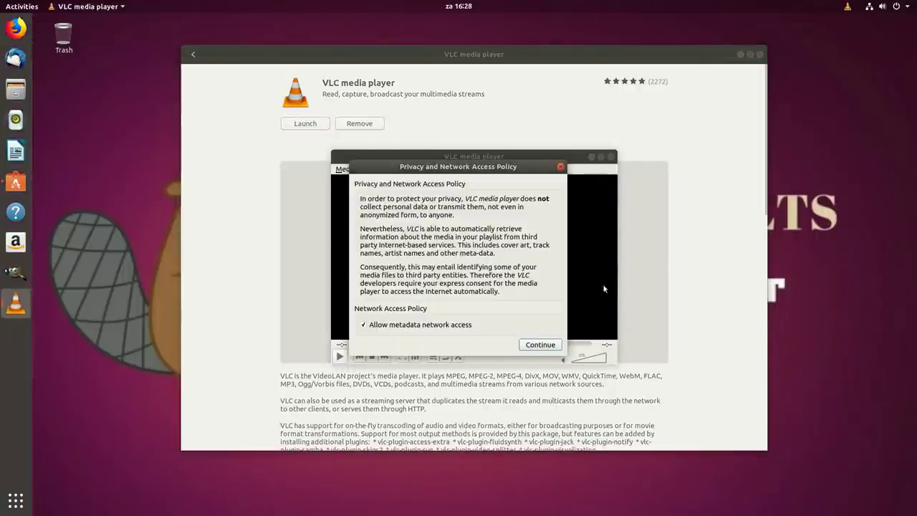
left_click(420, 324)
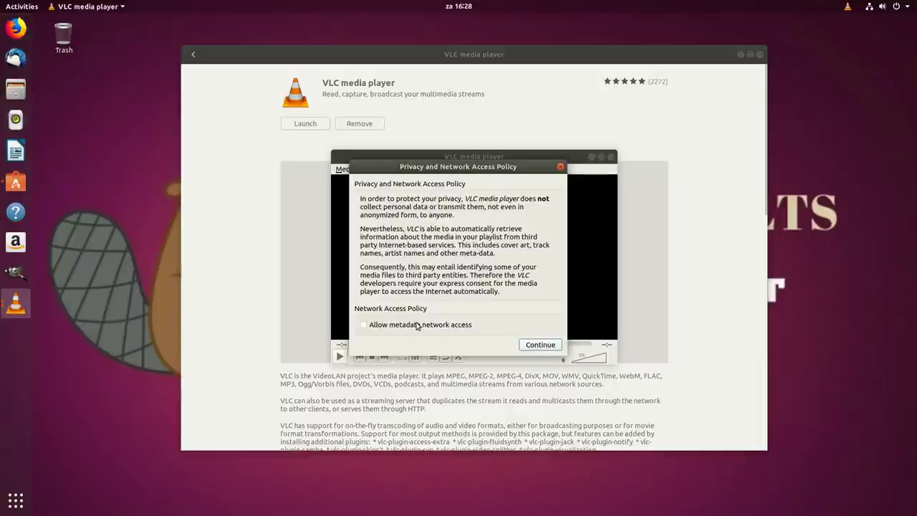
left_click(533, 346)
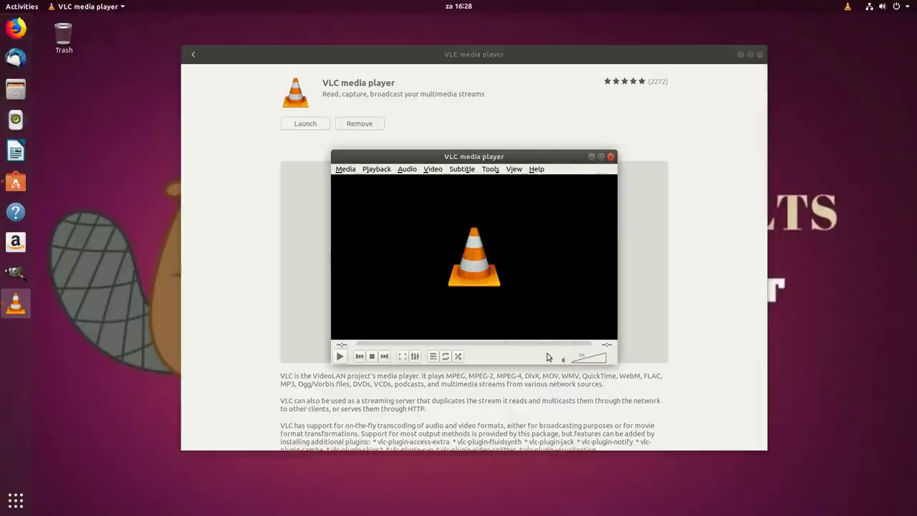
left_click(610, 156)
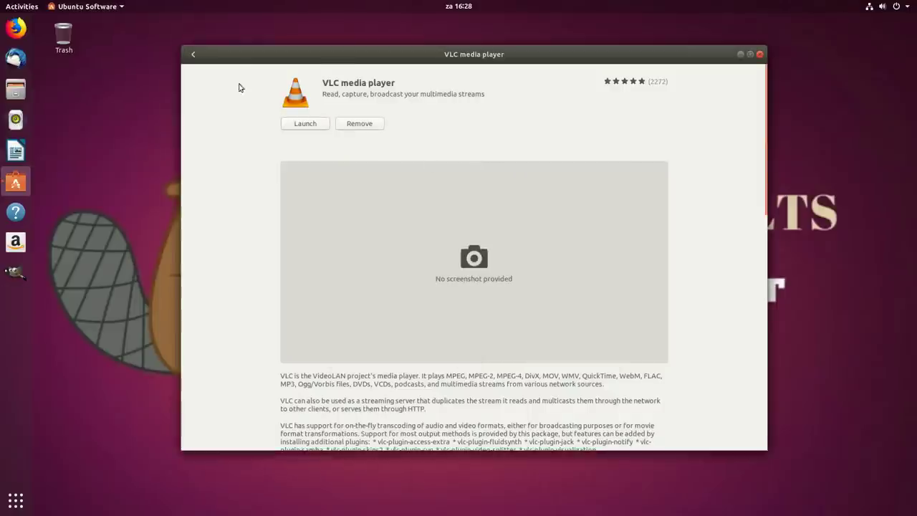
left_click(759, 55)
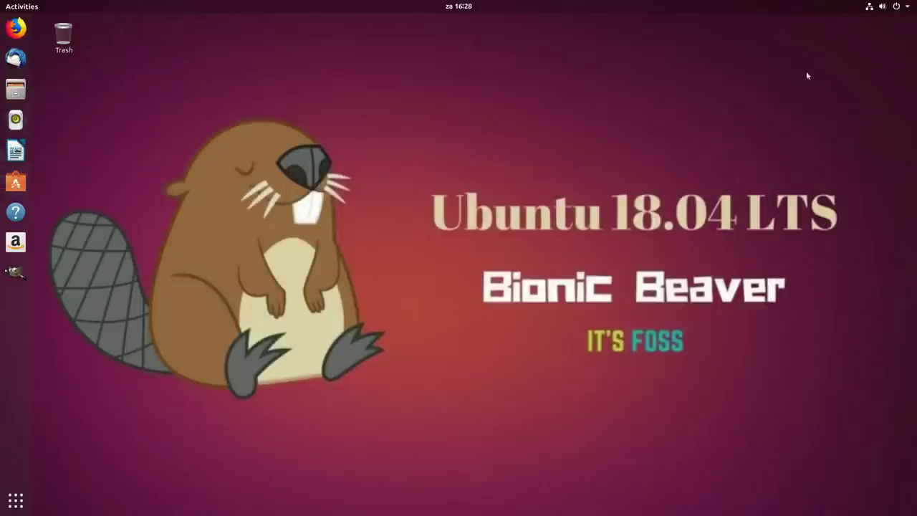
Step: Open the system settings and examine the Wi-Fi, Bluetooth, Background, Dock, Notifications, Search, Region & Language and Universal Access pages
left_click(869, 10)
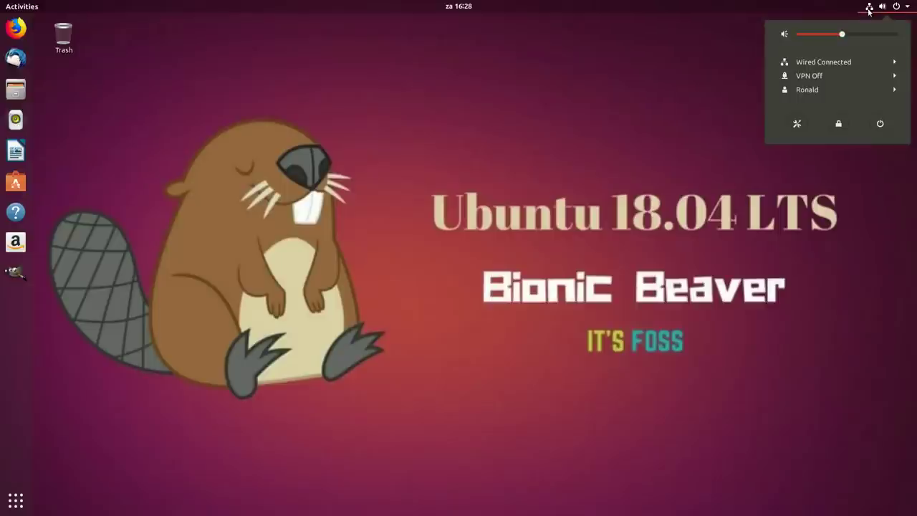
left_click(796, 124)
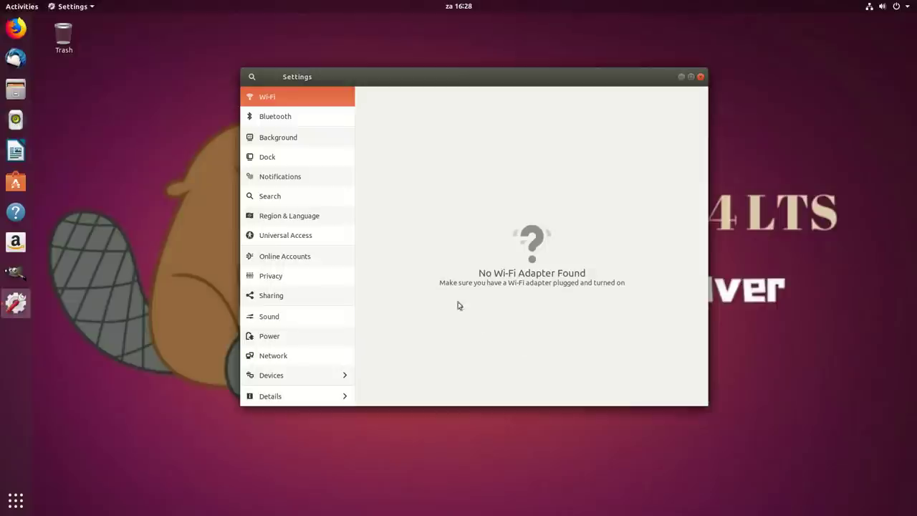
left_click(278, 120)
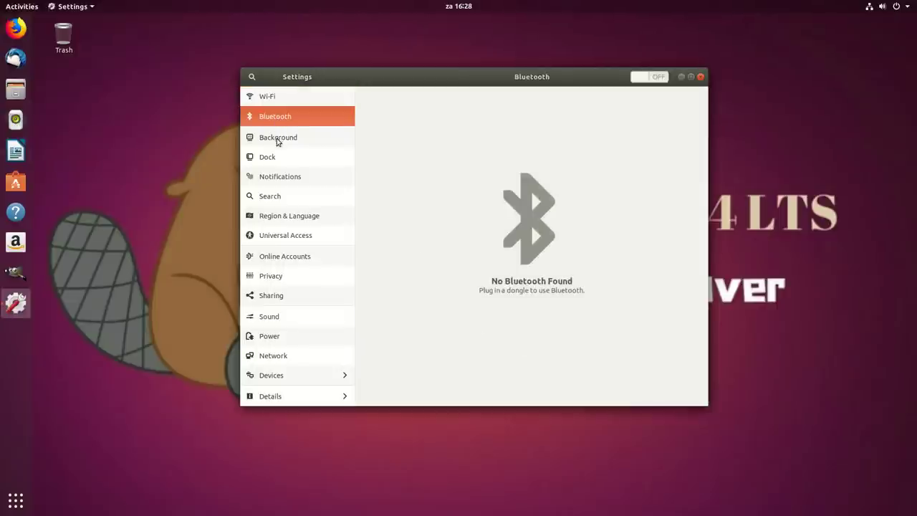
left_click(276, 139)
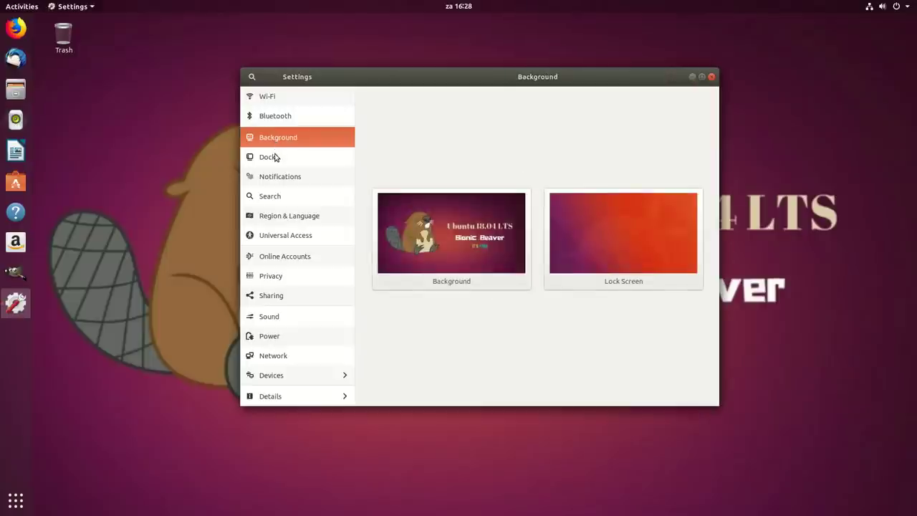
left_click(274, 157)
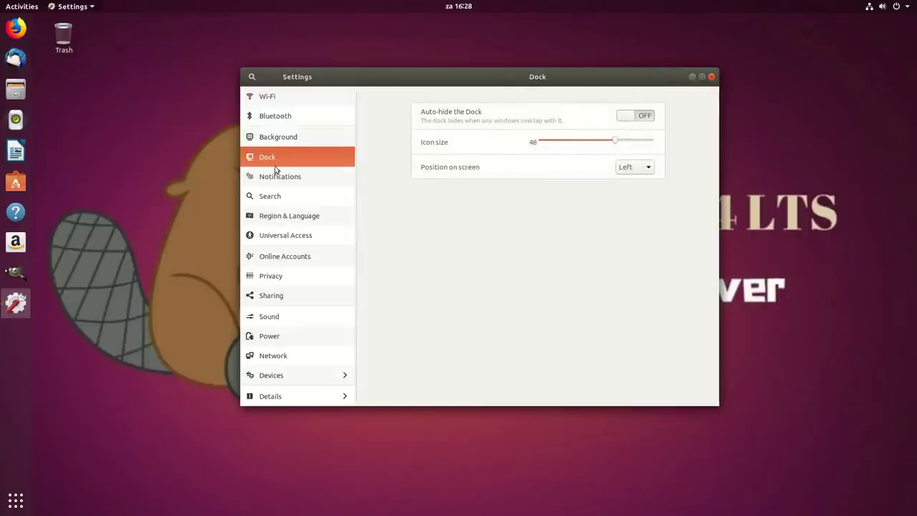
left_click(274, 177)
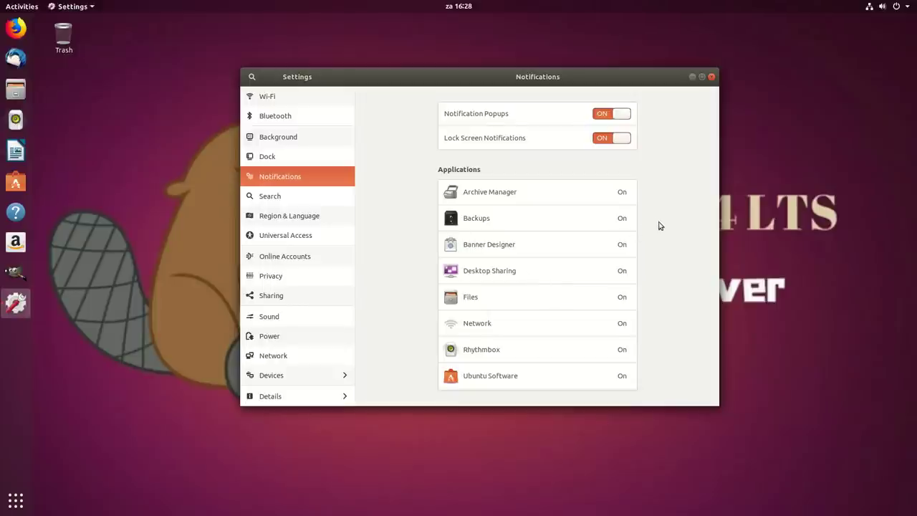
left_click(255, 202)
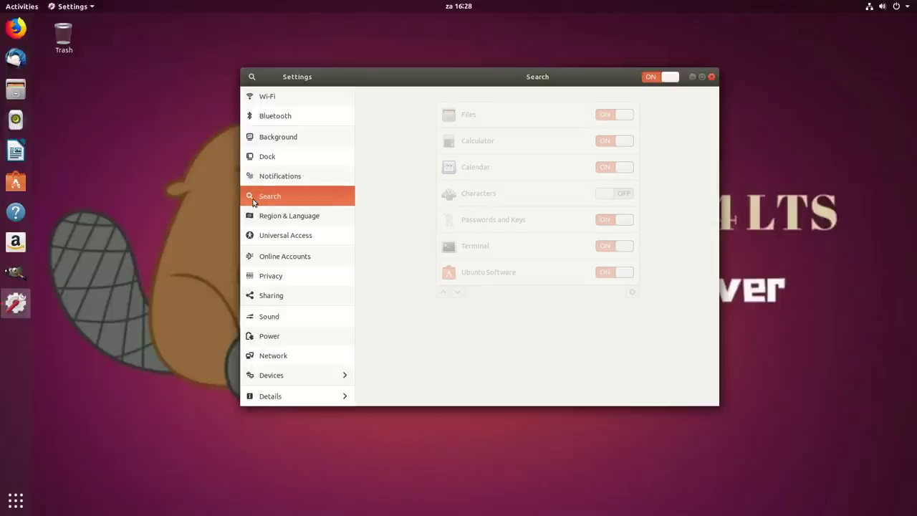
left_click(266, 215)
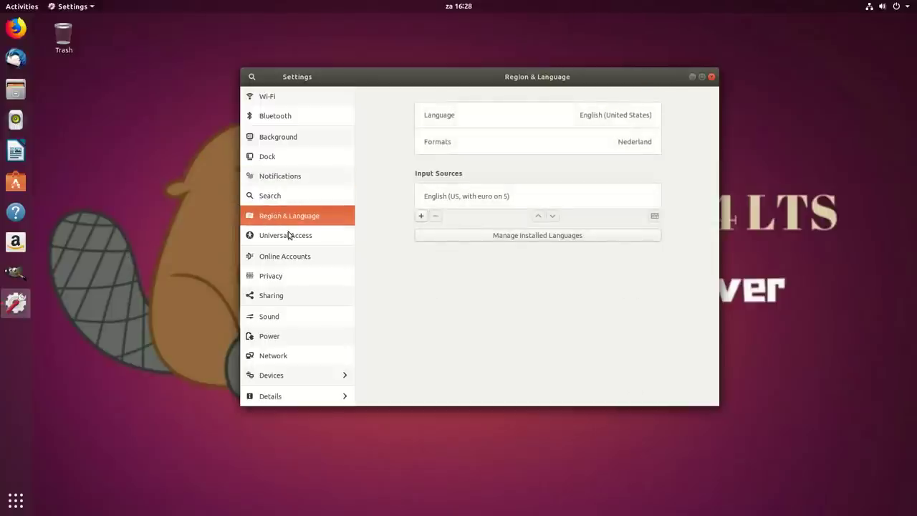
left_click(289, 235)
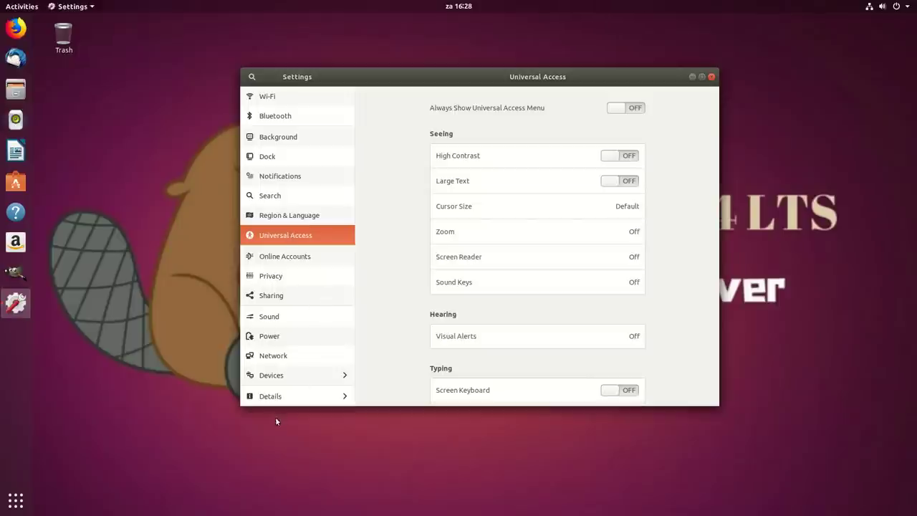
Step: Examine the Network, Power, Sound, Sharing and Privacy settings and the list of online account providers
left_click(281, 360)
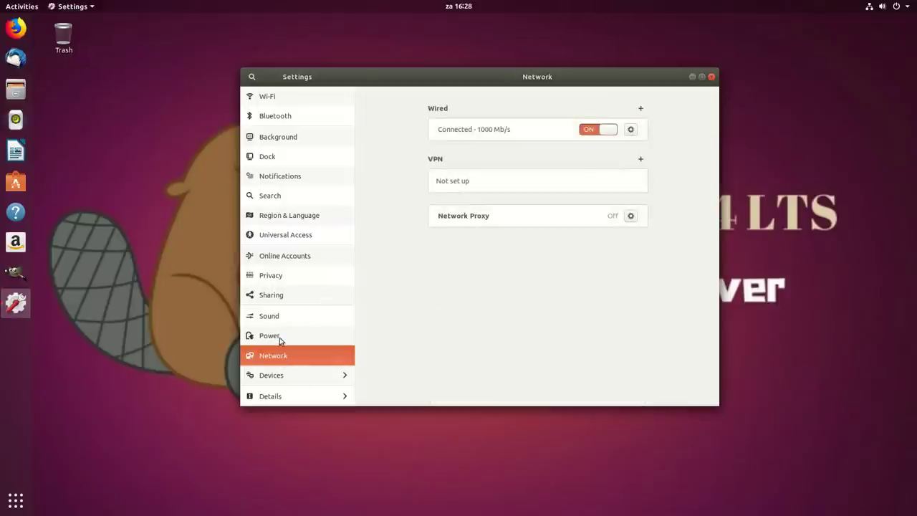
left_click(279, 337)
left_click(275, 316)
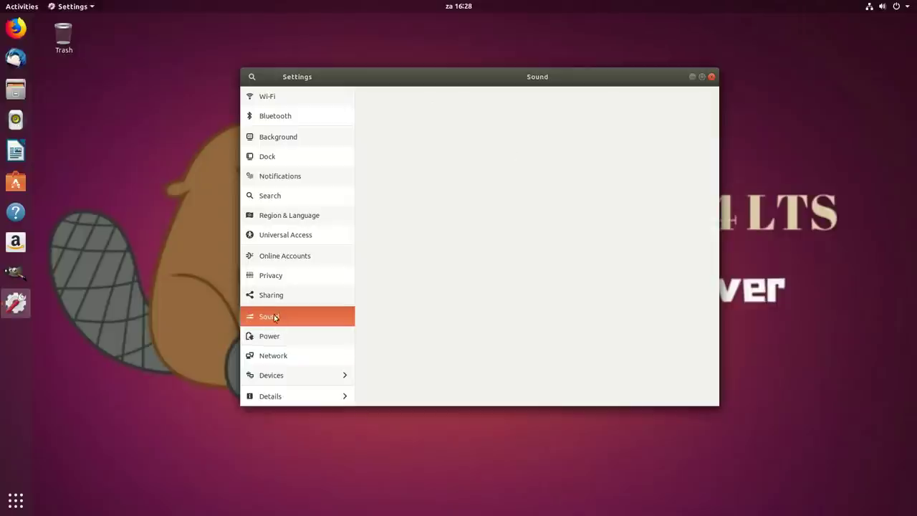
left_click(280, 296)
left_click(274, 277)
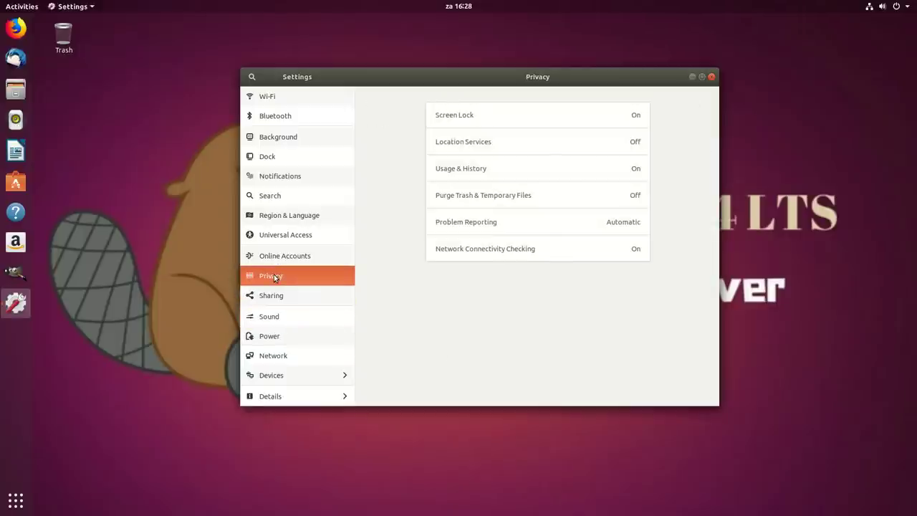
left_click(274, 258)
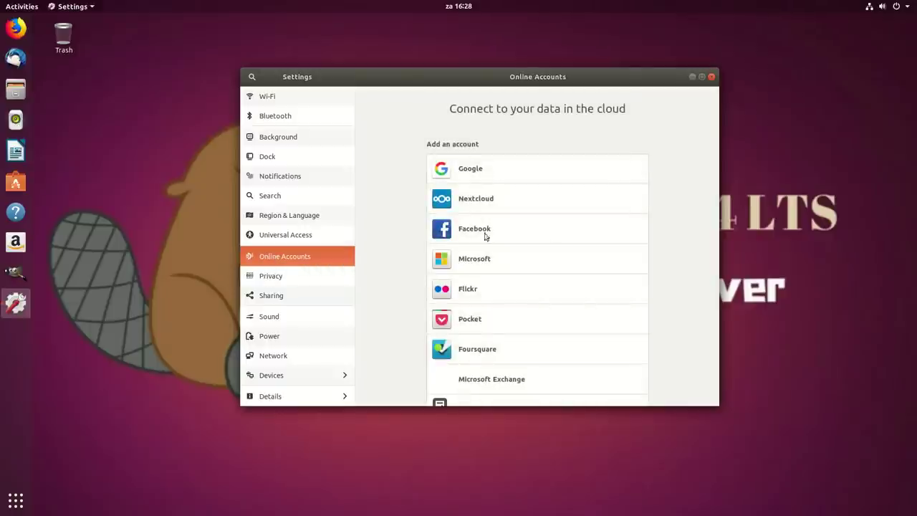
scroll(609, 242, "down", 3)
scroll(658, 252, "up", 3)
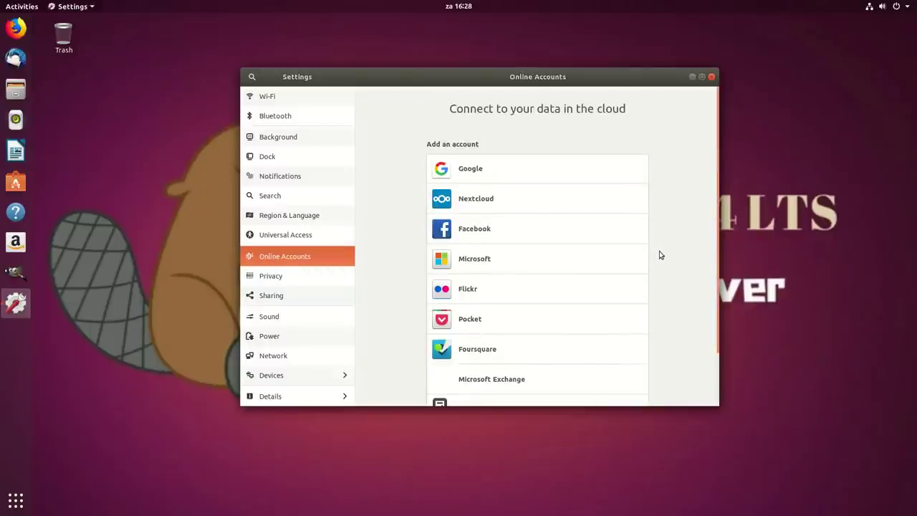
Step: Start adding a Google account, enter "You can set your online accounts here !!!!" as the e-mail or phone, and cancel the sign-in
left_click(473, 169)
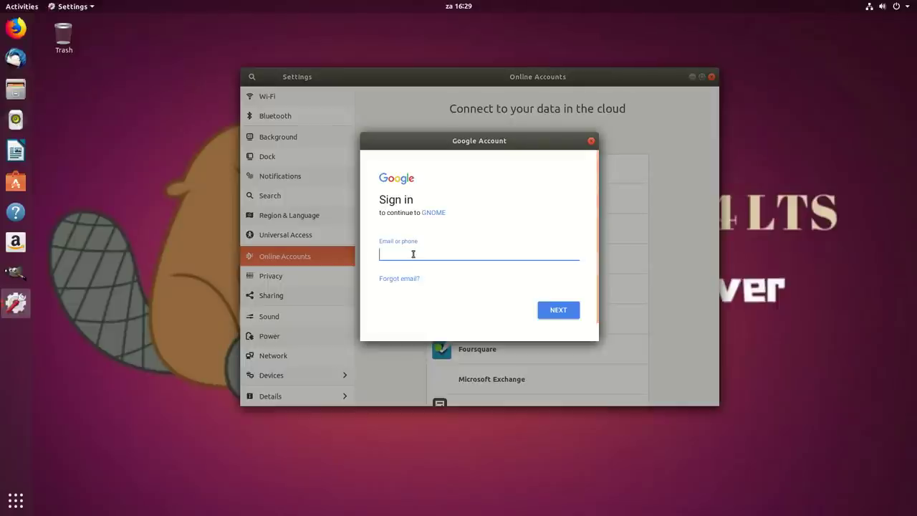
type("You cab set")
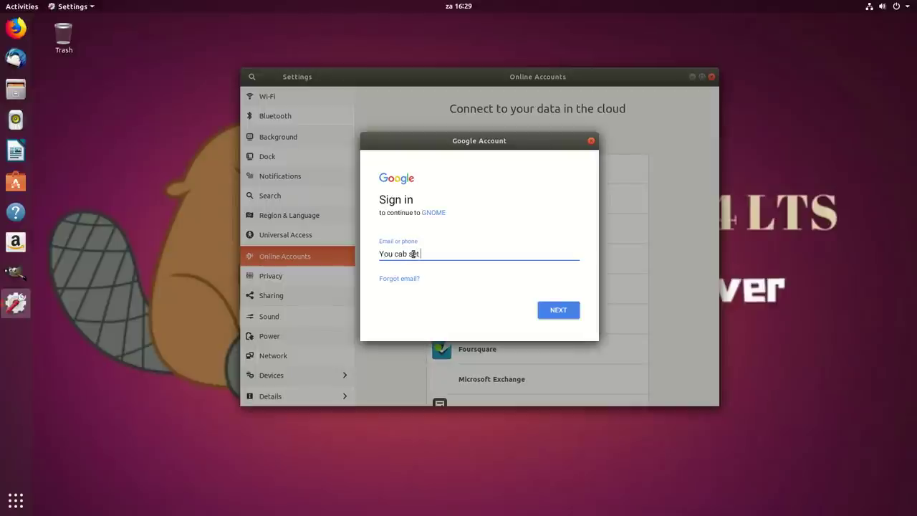
type(" your online accounts here !!!!")
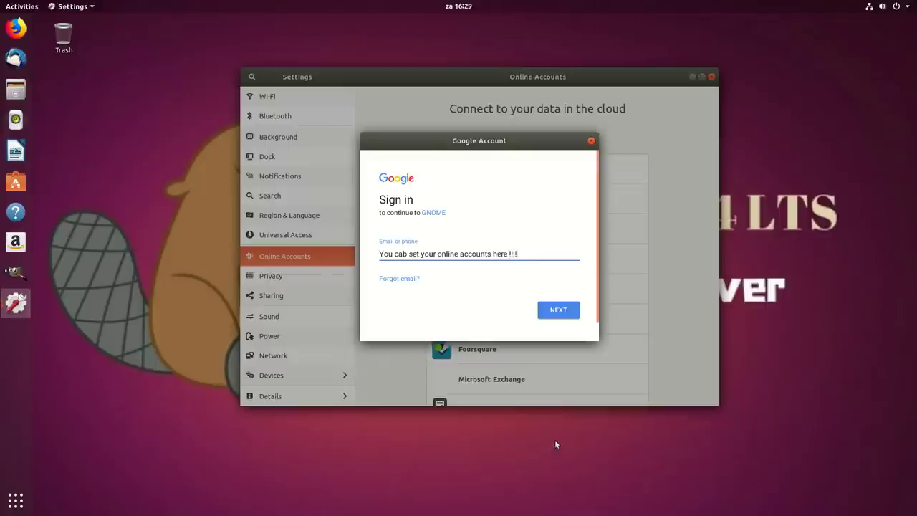
left_click(406, 252)
key("BackSpace")
type("n")
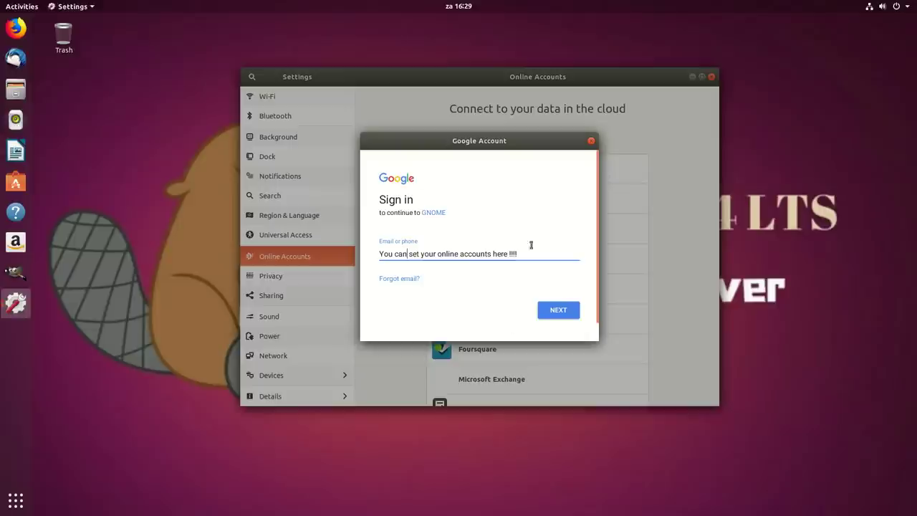
left_click(591, 142)
Step: Look through the remaining online account providers and review the Privacy, Sharing, Sound, Power and Network settings
scroll(587, 287, "down", 3)
scroll(588, 287, "up", 3)
scroll(545, 296, "down", 3)
left_click(280, 280)
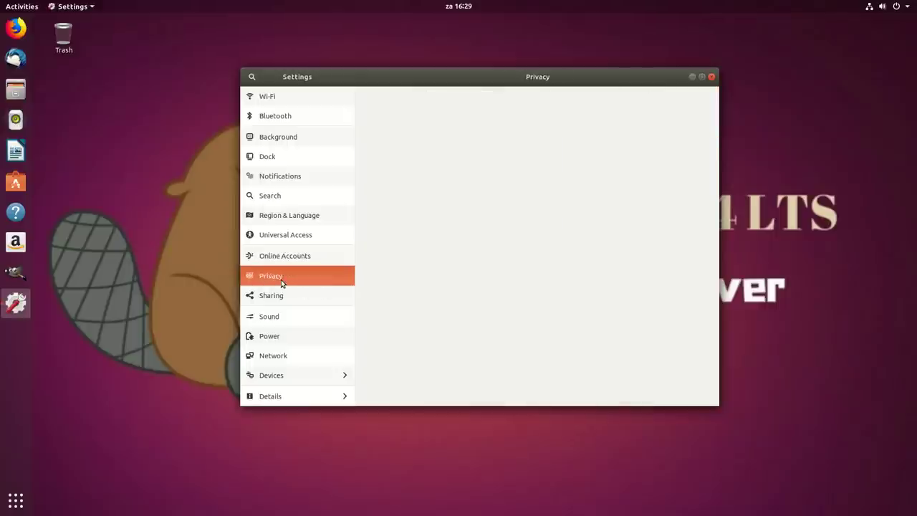
left_click(284, 296)
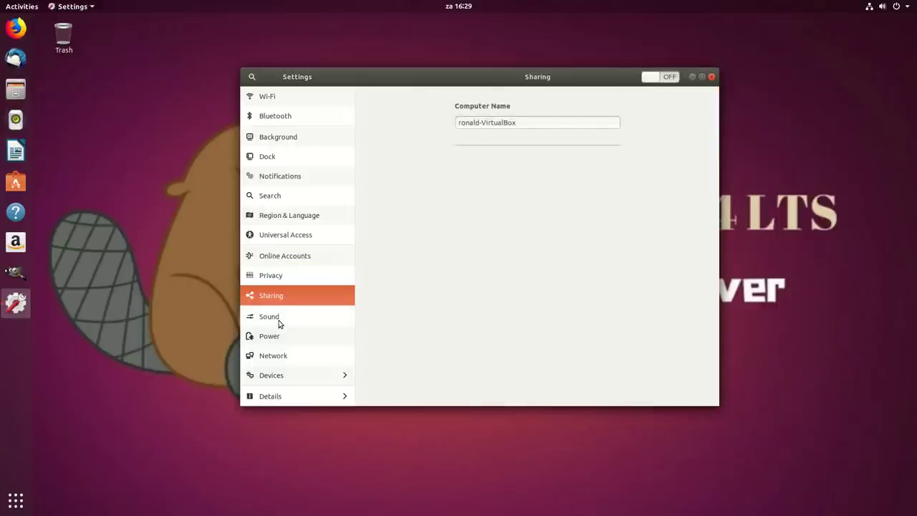
left_click(279, 319)
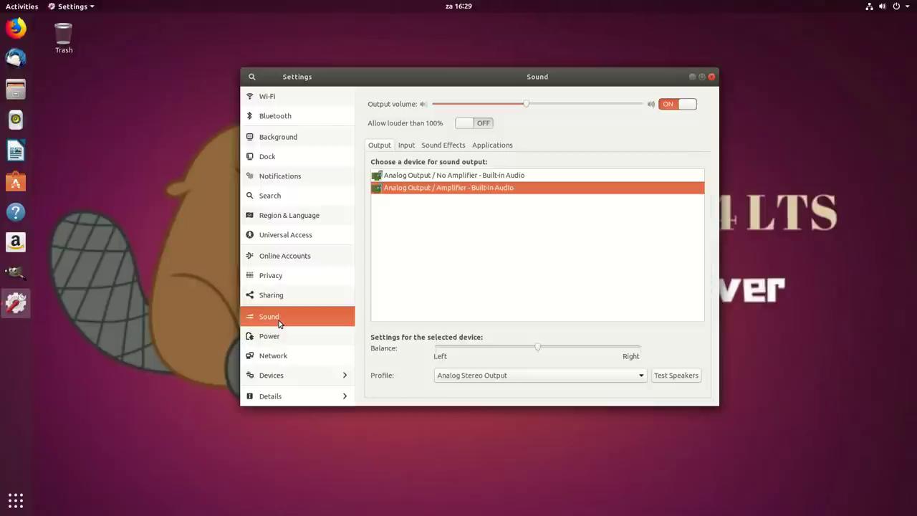
left_click(282, 336)
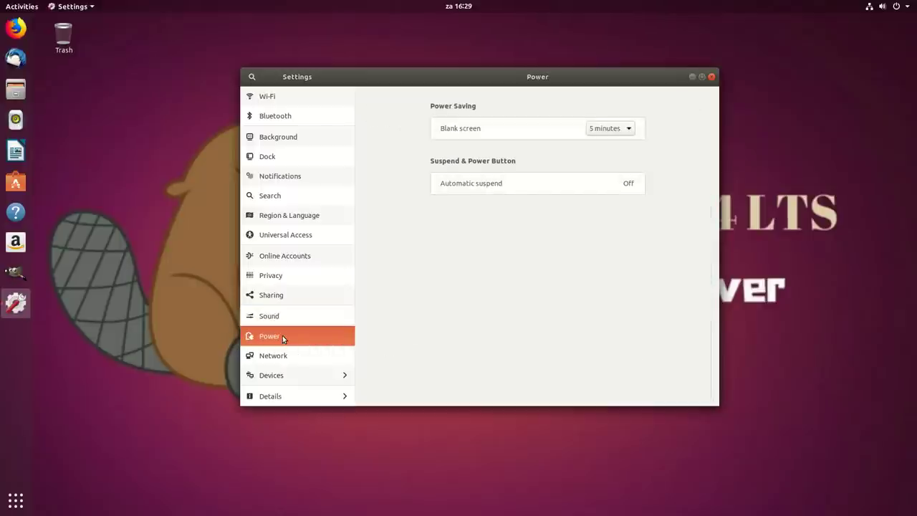
left_click(284, 356)
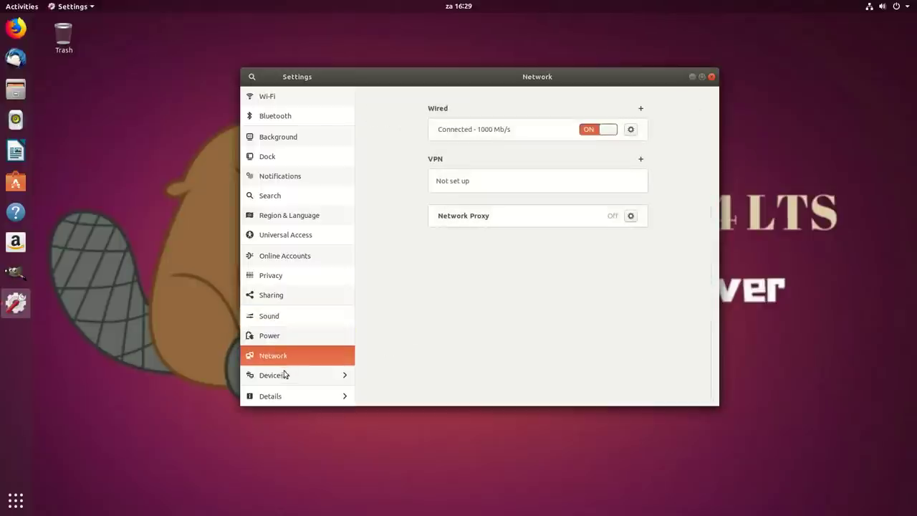
Step: Review the device settings for printers, keyboard shortcuts and displays, and close the settings window
left_click(282, 377)
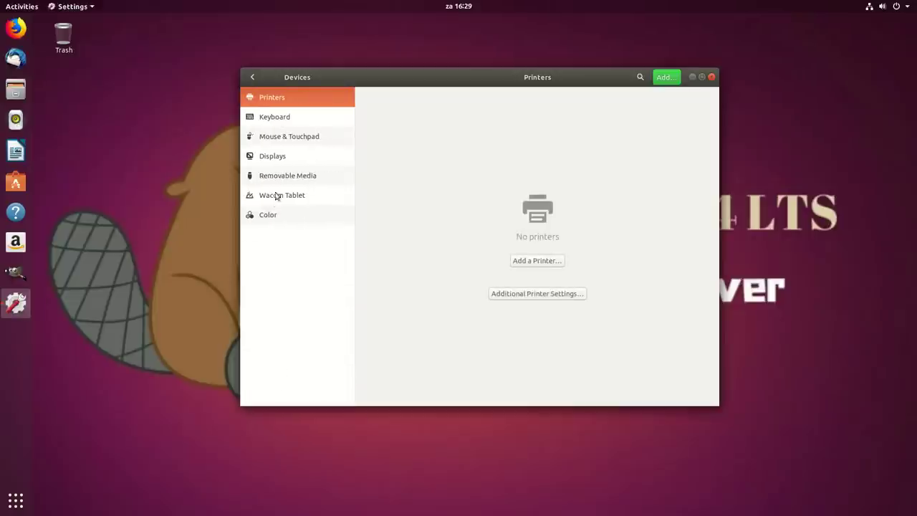
left_click(278, 120)
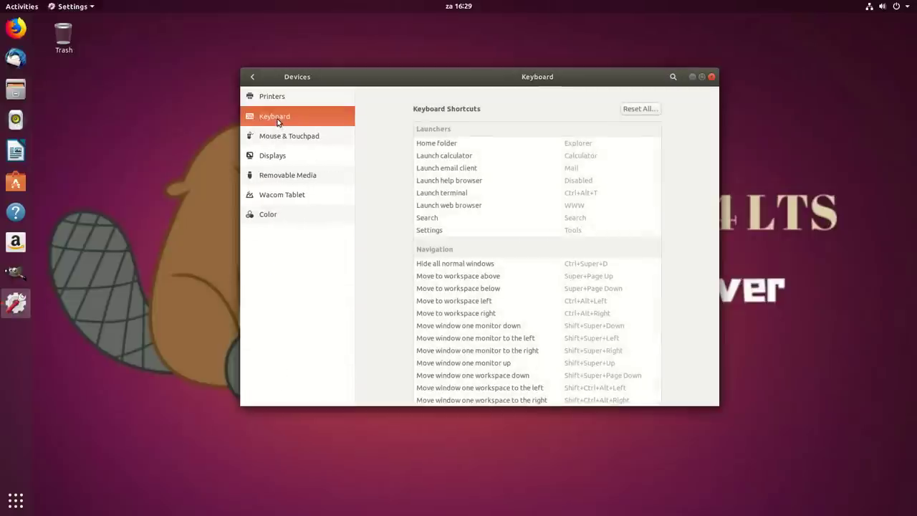
scroll(537, 301, "down", 8)
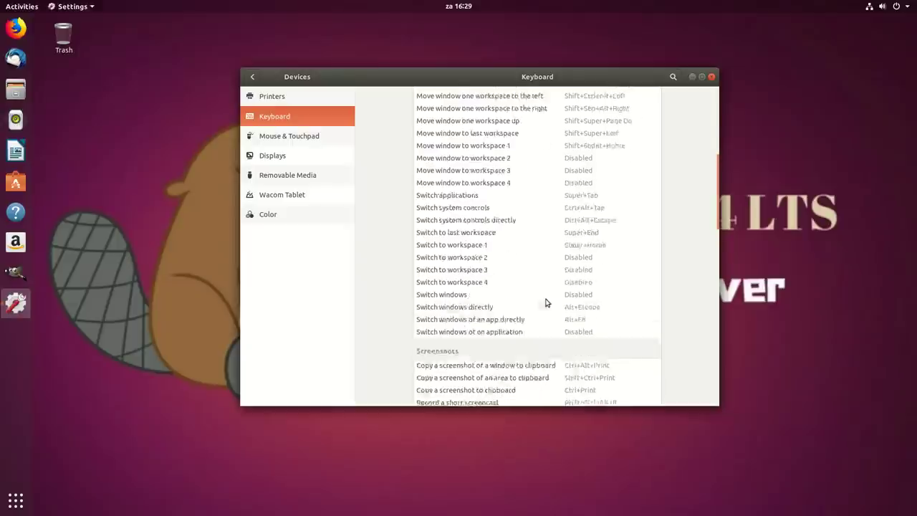
left_click(271, 156)
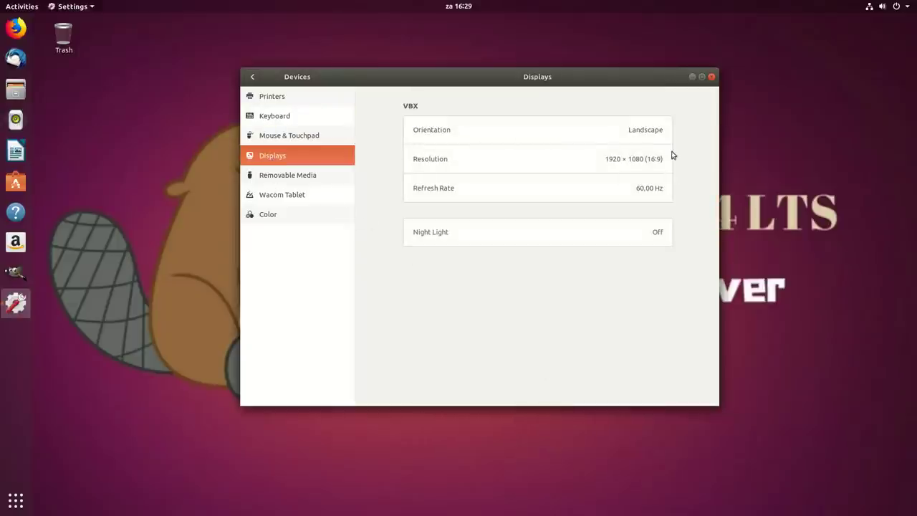
left_click(711, 77)
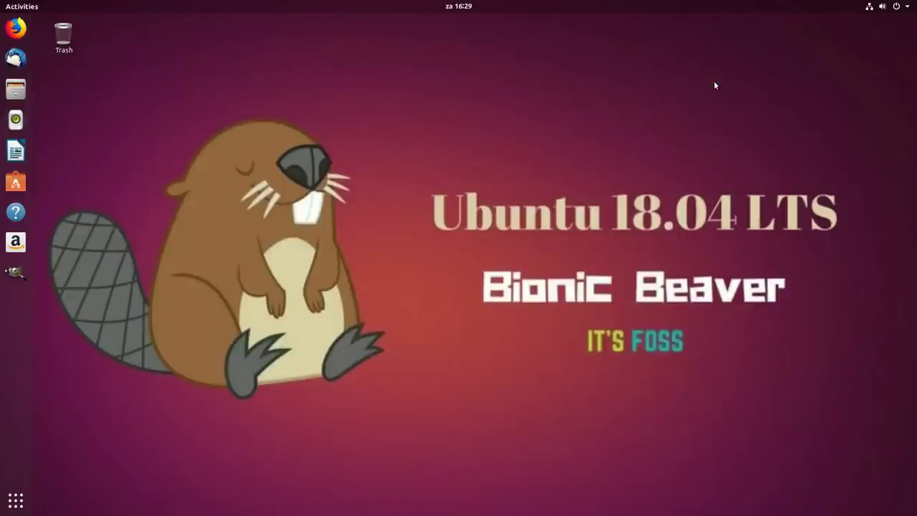
Step: Open the VPN network settings, start adding a VPN from a file, look in the Downloads folder, and cancel the import
left_click(871, 10)
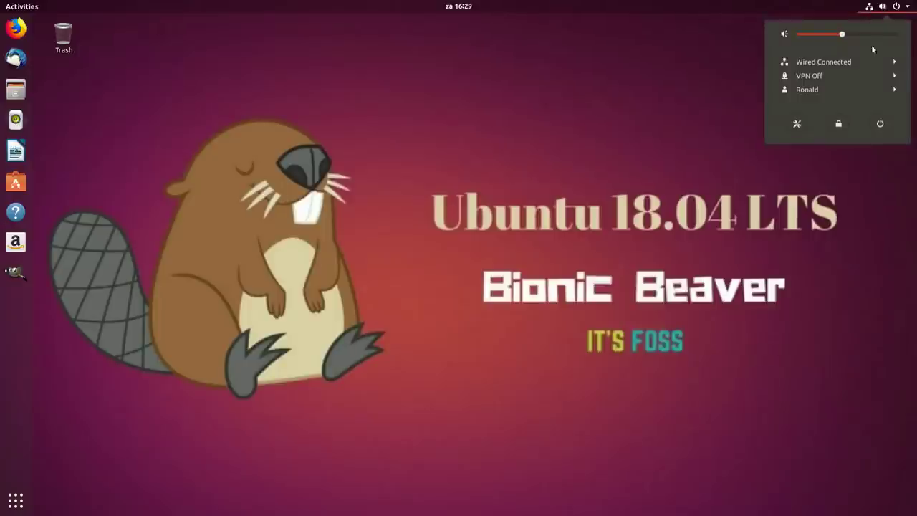
left_click(814, 77)
left_click(811, 89)
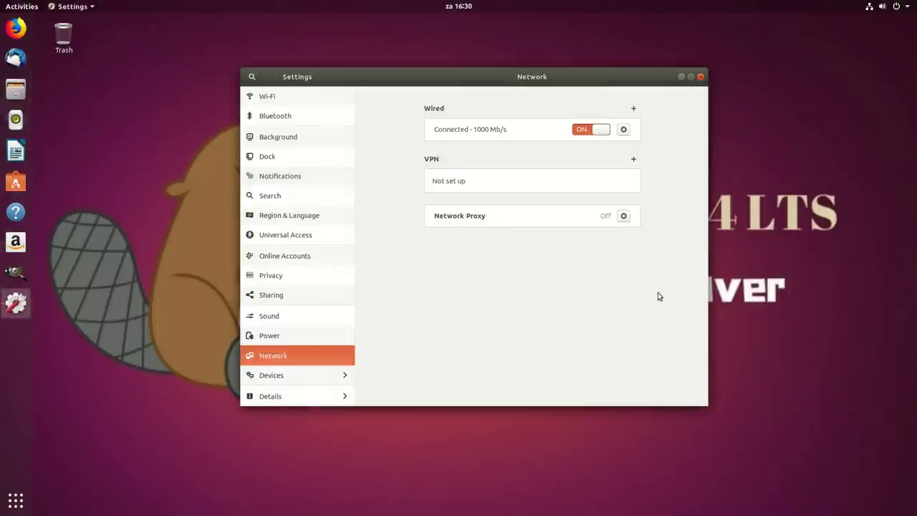
left_click(634, 159)
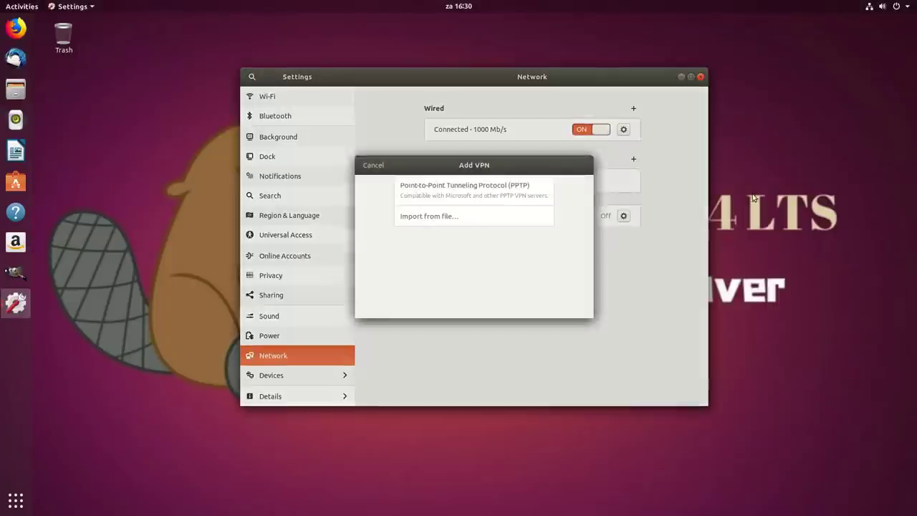
left_click(427, 216)
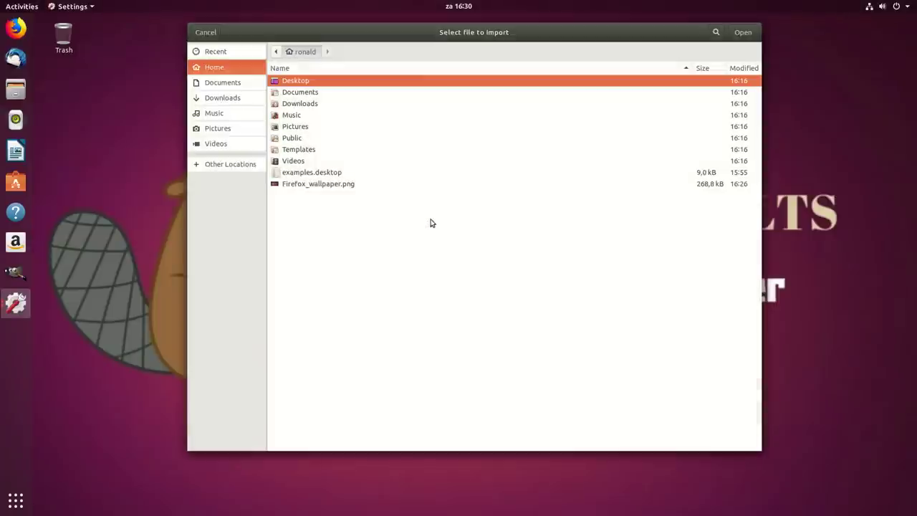
left_click(221, 98)
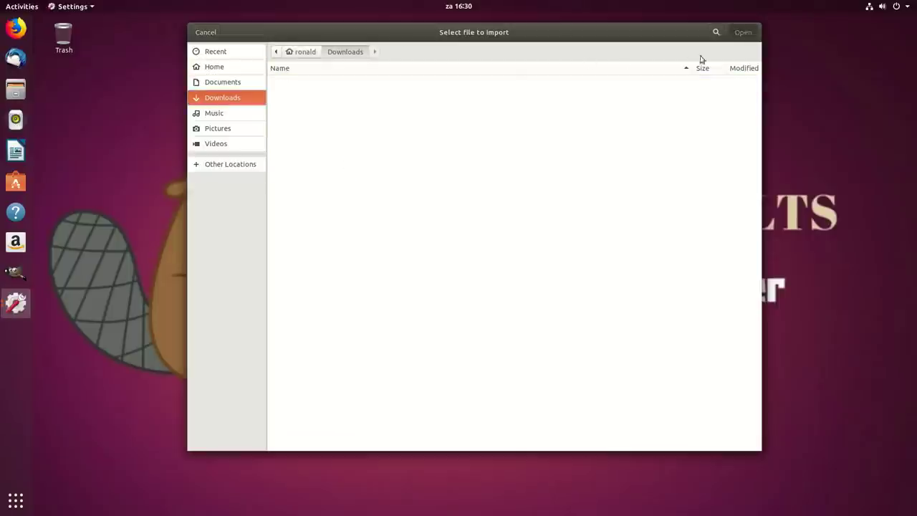
left_click(208, 32)
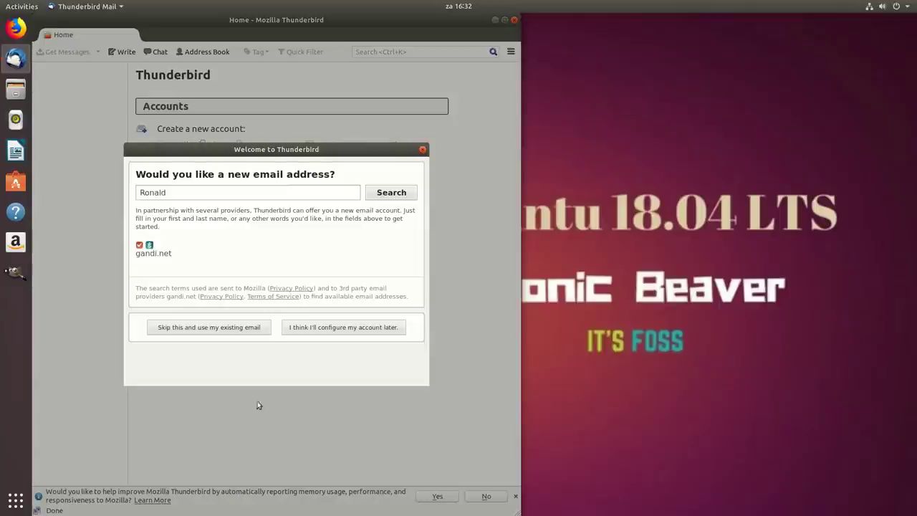
Step: Skip Thunderbird's new e-mail address offer, view the existing-account setup form, cancel it and close Thunderbird
left_click(210, 327)
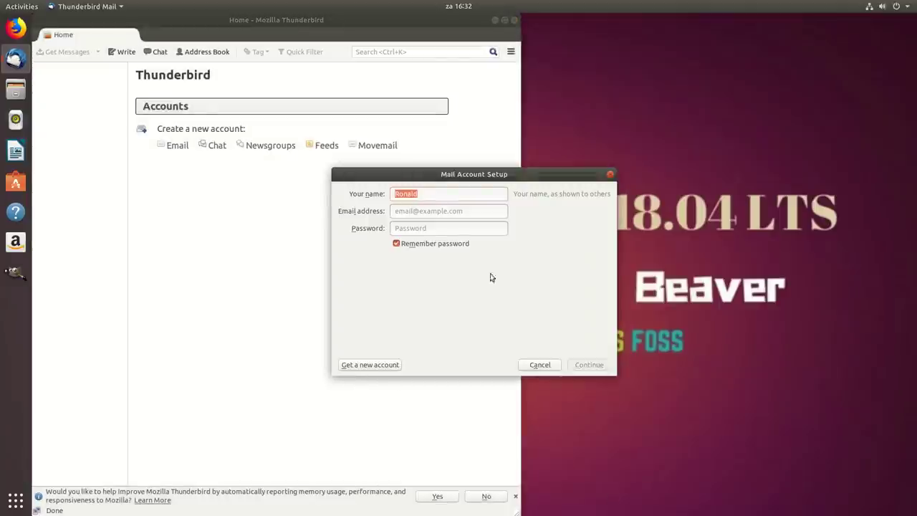
left_click(551, 365)
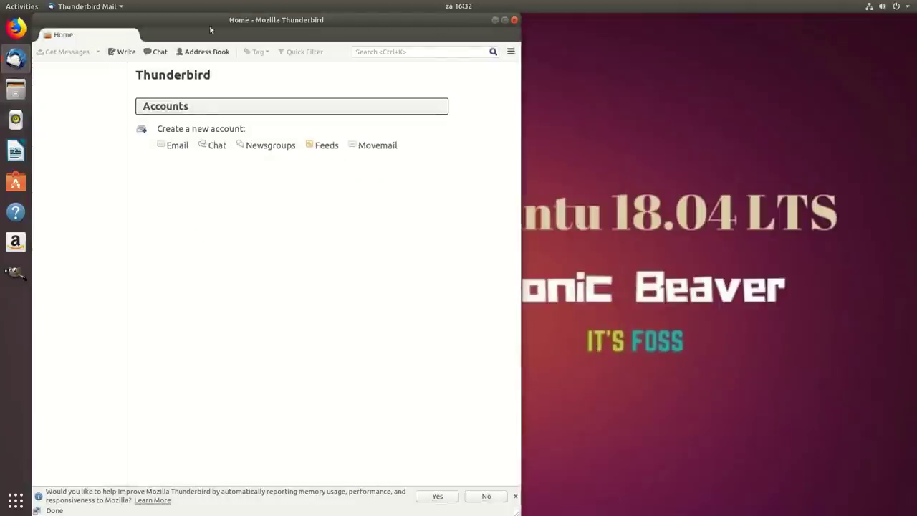
left_click(514, 20)
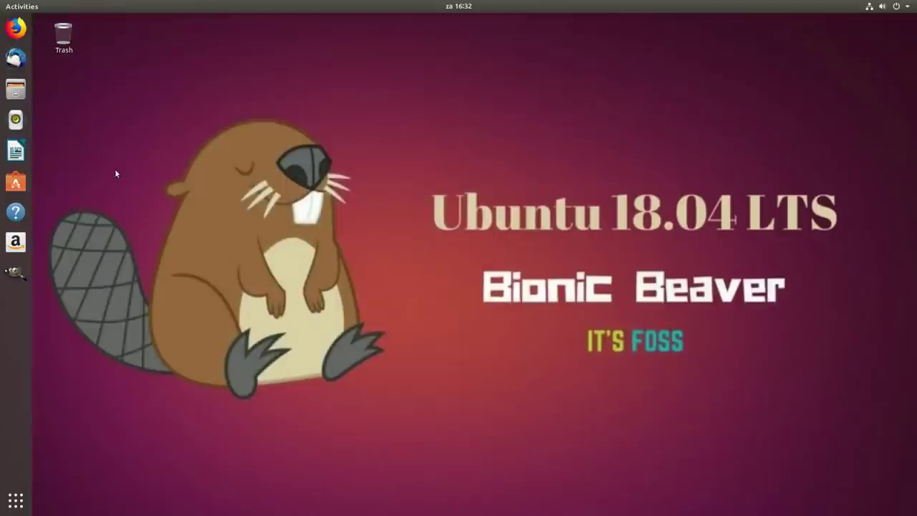
Step: Start a new Writer document, enter "Nice pakage" and apply the spelling suggestion "package"
left_click(16, 150)
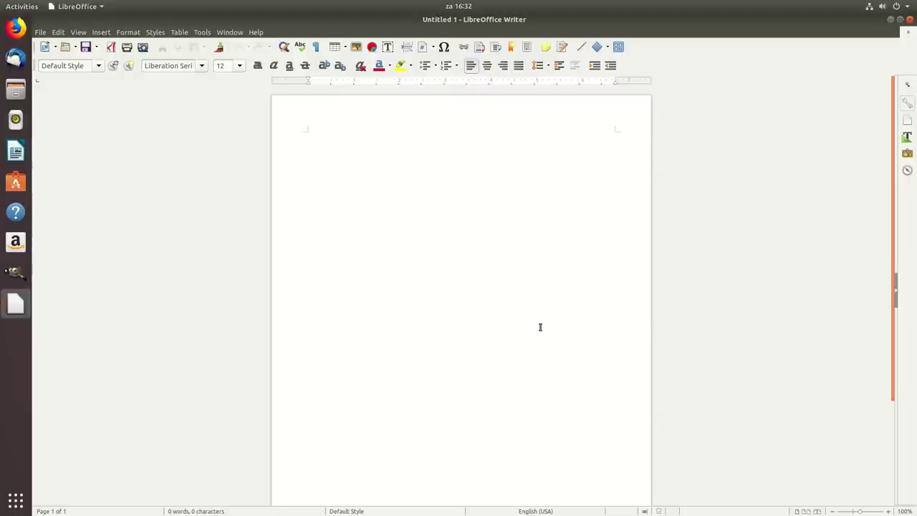
type("ice pakage")
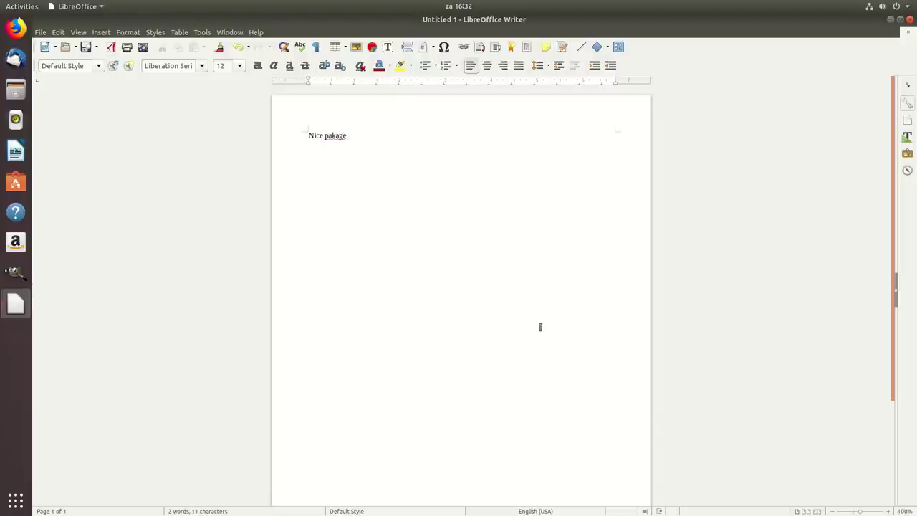
right_click(333, 138)
left_click(338, 143)
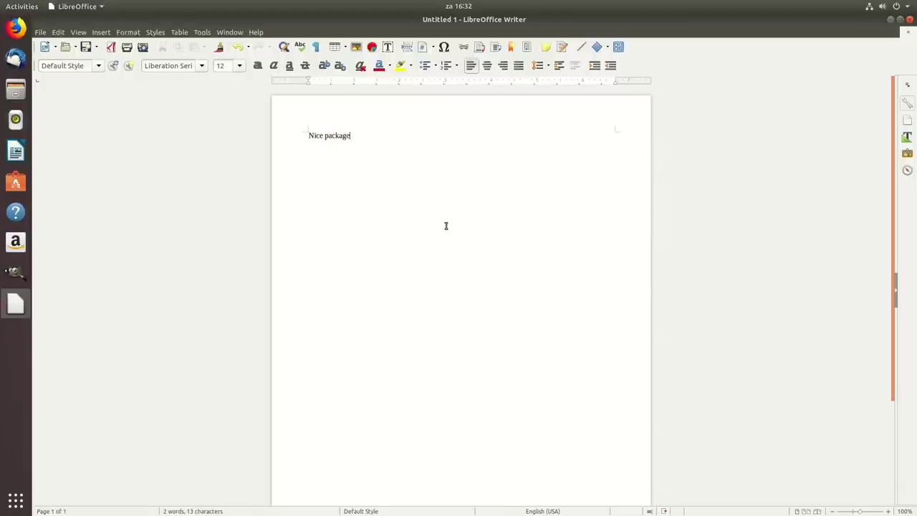
Step: Complete the sentence so that it reads "Nice package of free software included"
type("of fi")
type("ud")
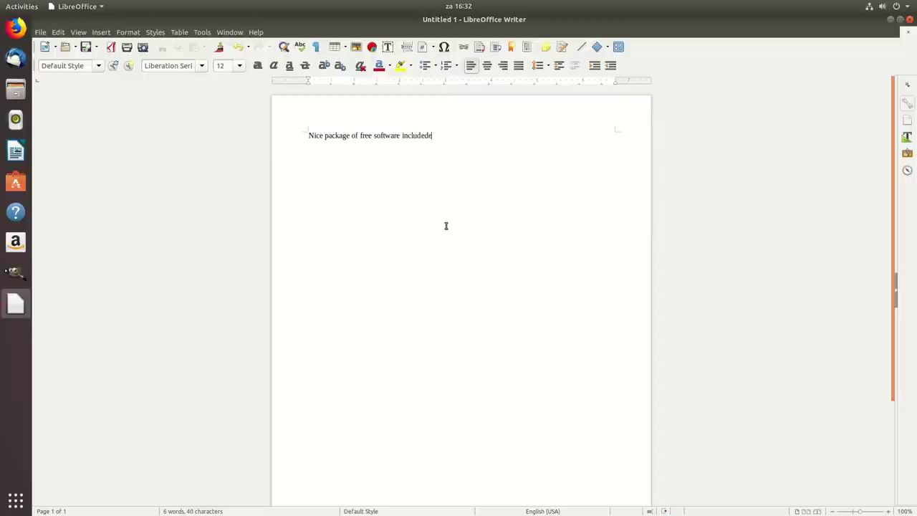
type("edd")
key("BackSpace")
Step: Set the font size of the whole sentence to 16
left_click_drag(310, 136, 428, 136)
left_click(240, 65)
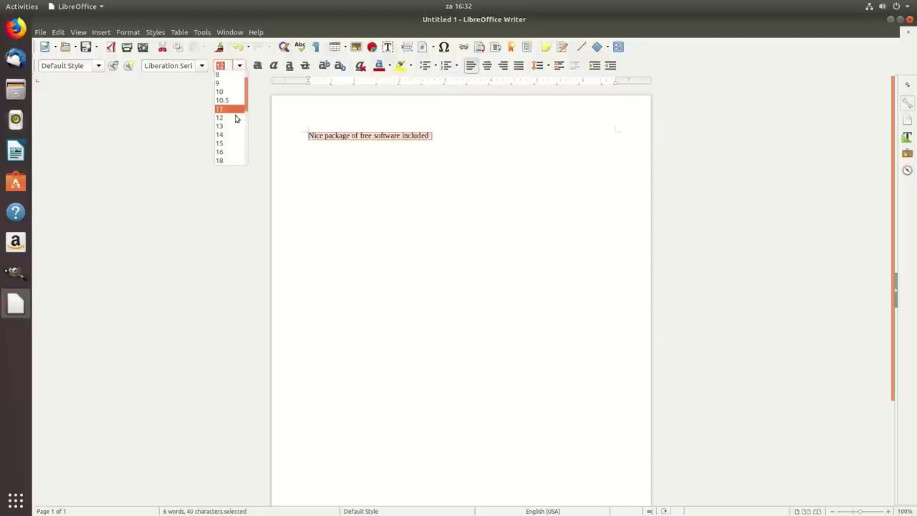
left_click(228, 152)
left_click(419, 262)
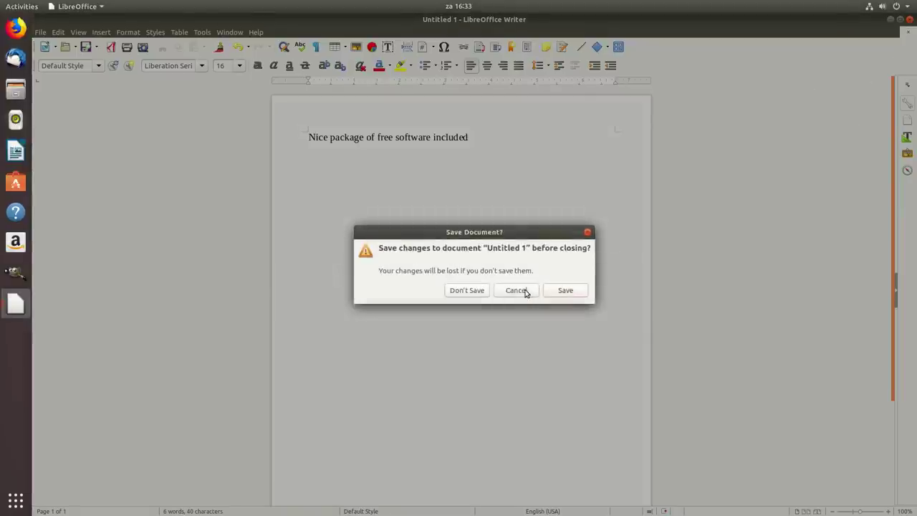
Step: Close the text document without saving it, and open and close a blank Calc spreadsheet
left_click(525, 290)
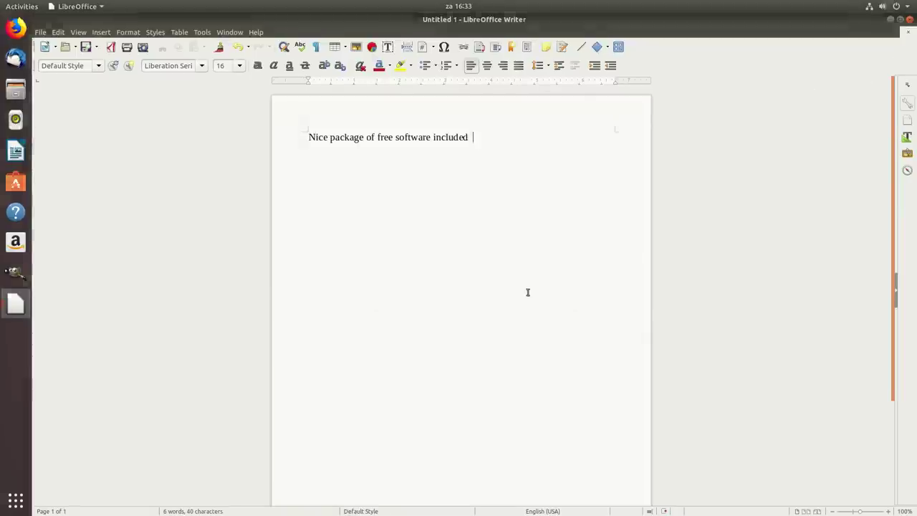
left_click(909, 21)
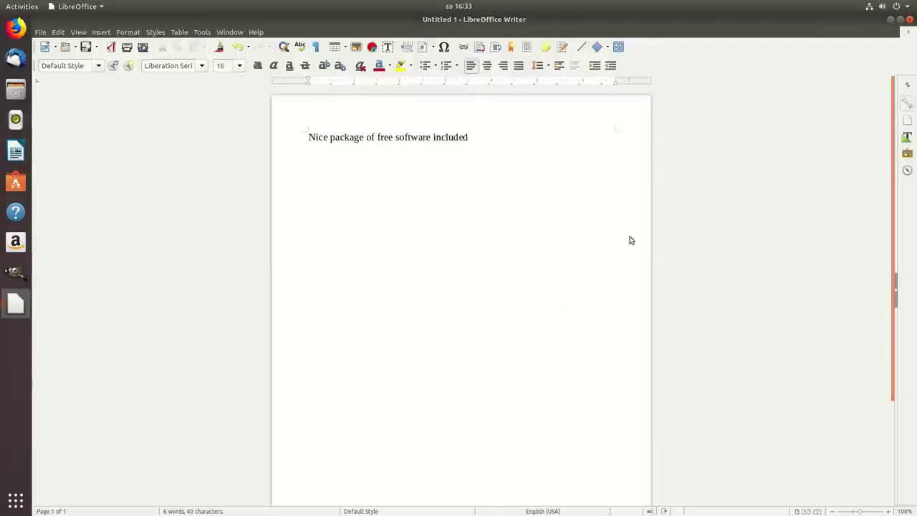
left_click(467, 291)
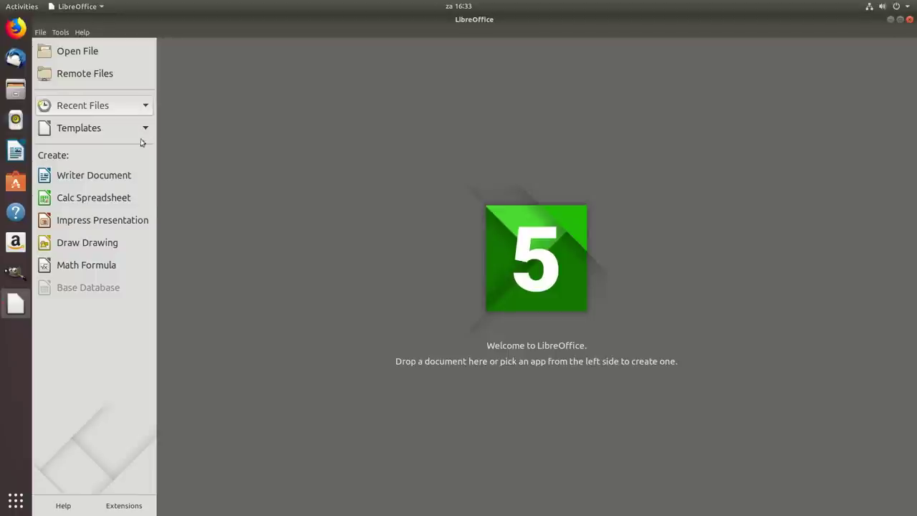
left_click(95, 199)
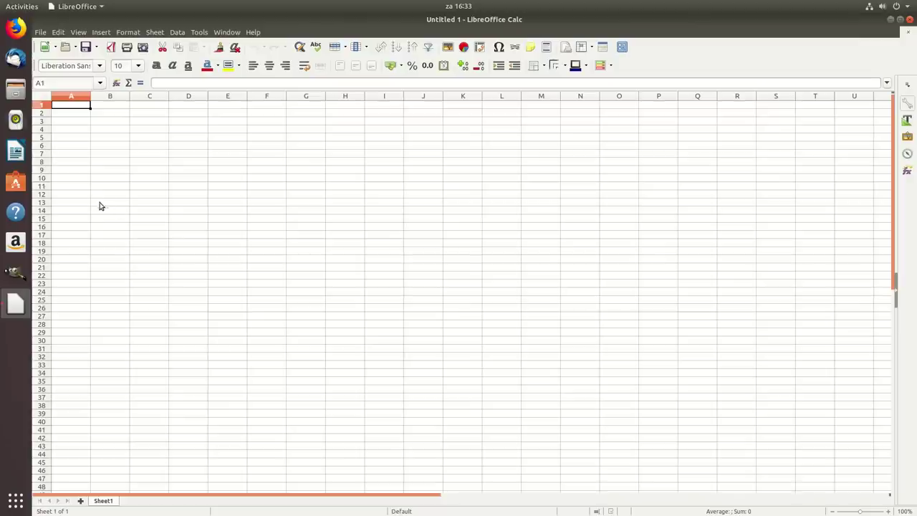
left_click(909, 20)
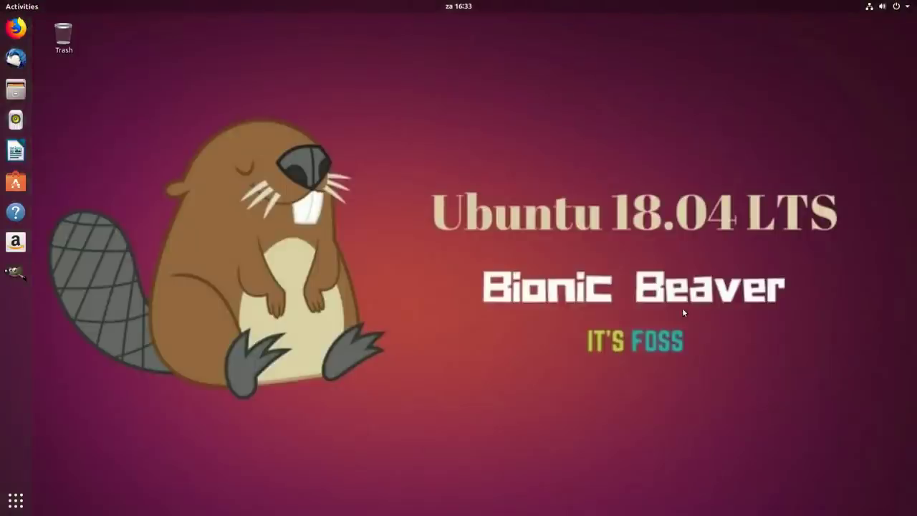
Step: View the overview of all installed applications, open Settings from it and close the window again
left_click(15, 501)
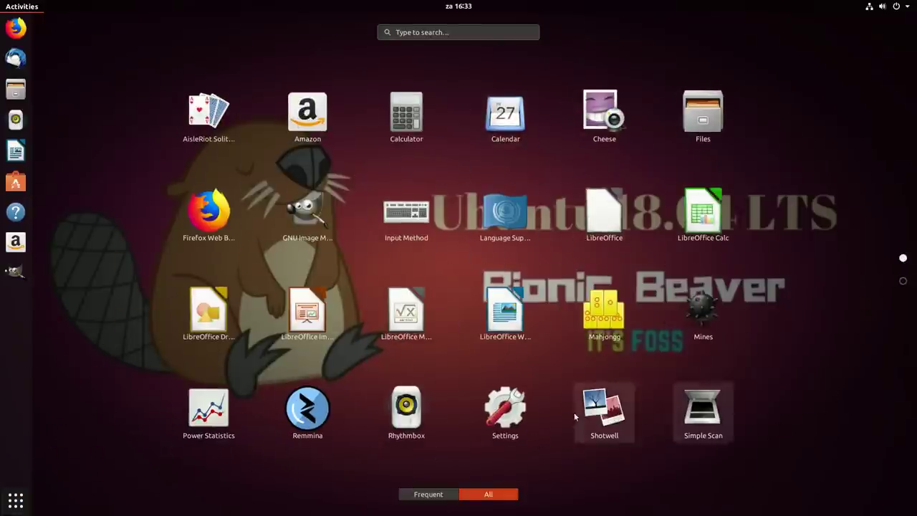
left_click(514, 419)
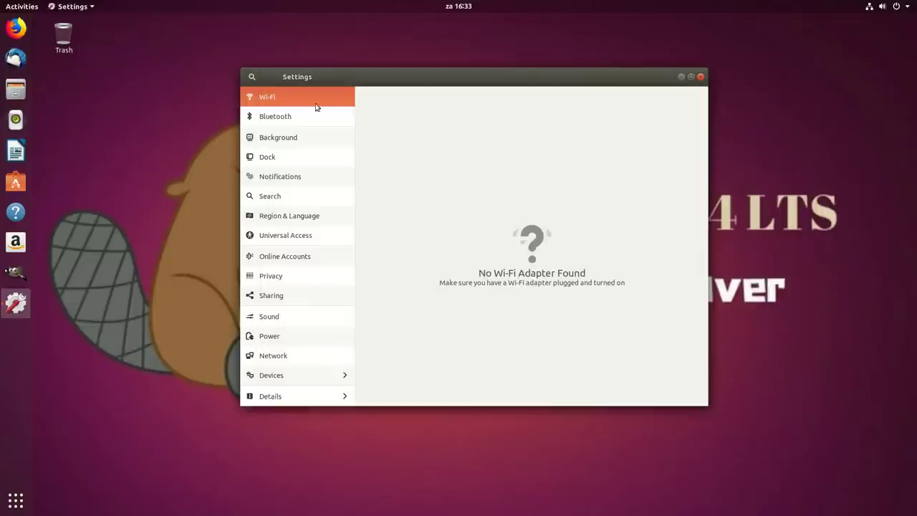
left_click(699, 77)
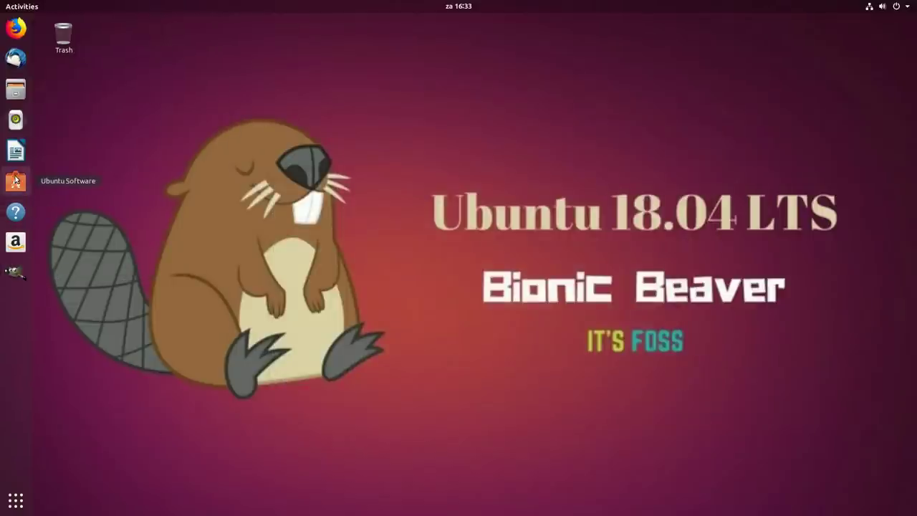
Step: Open Ubuntu Software and browse the applications in the Audio & Video category
left_click(16, 181)
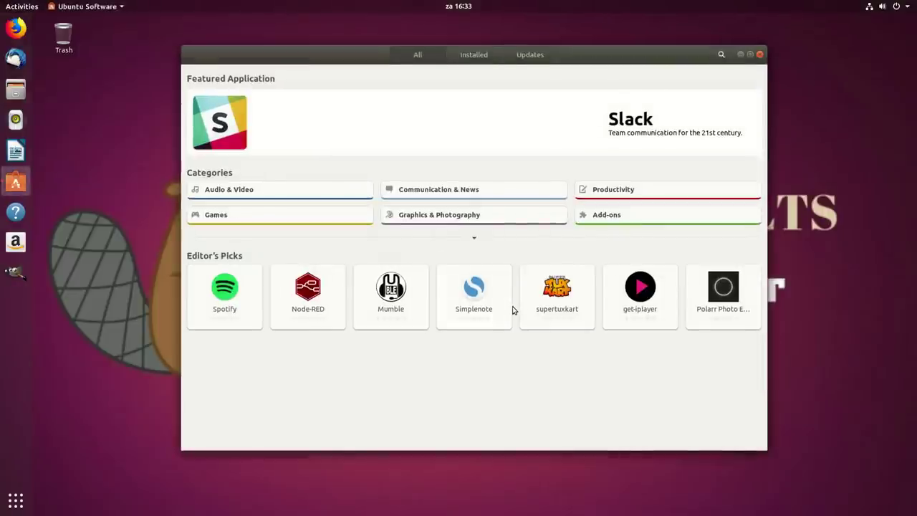
left_click(226, 191)
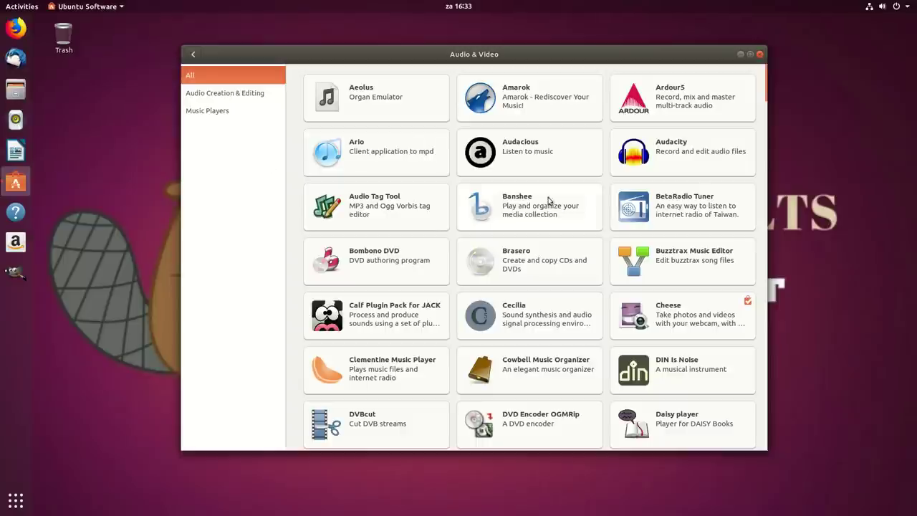
scroll(688, 255, "down", 2)
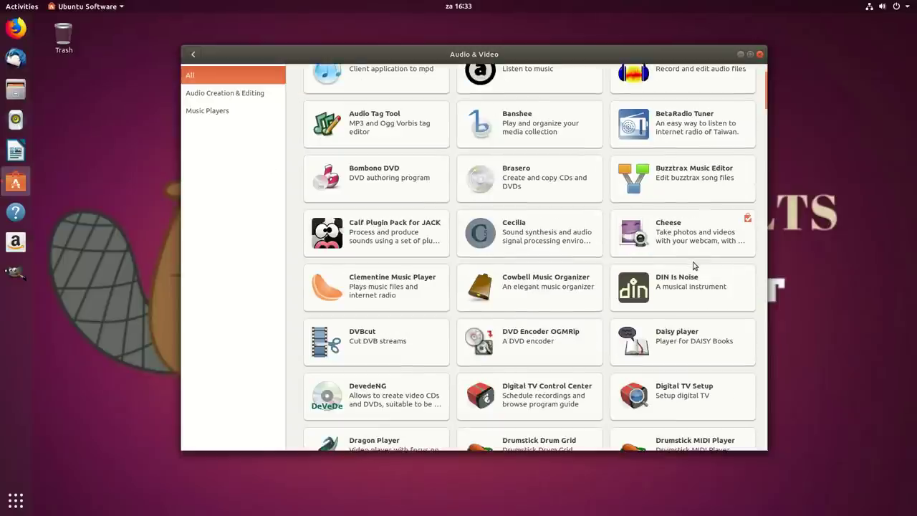
scroll(693, 267, "down", 2)
scroll(694, 269, "down", 4)
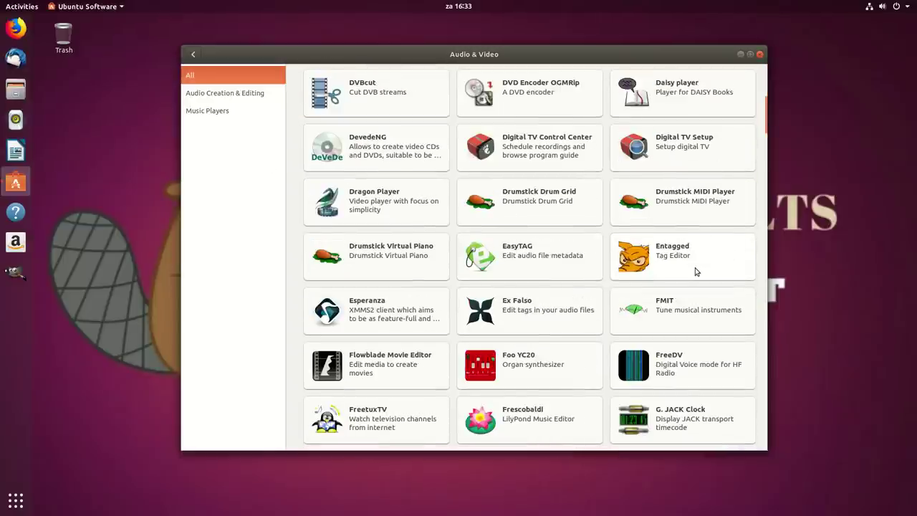
scroll(695, 271, "down", 3)
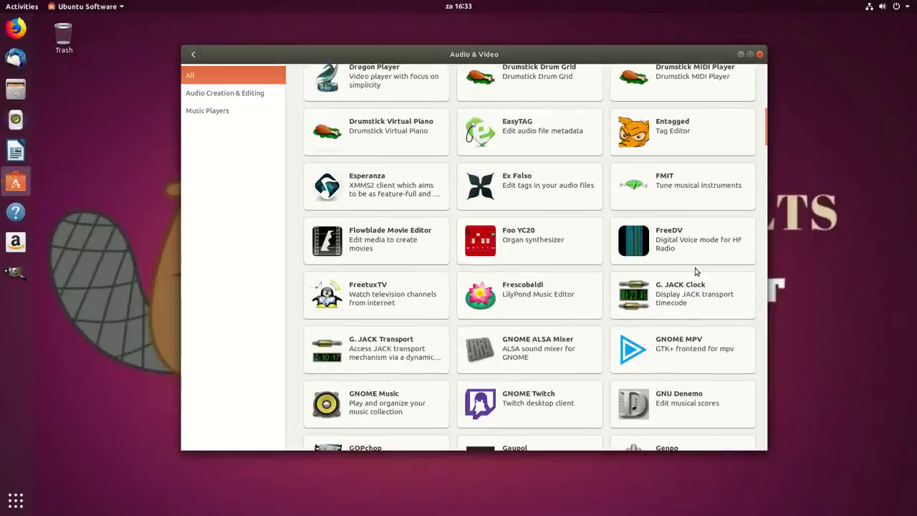
scroll(695, 271, "down", 3)
scroll(696, 272, "down", 5)
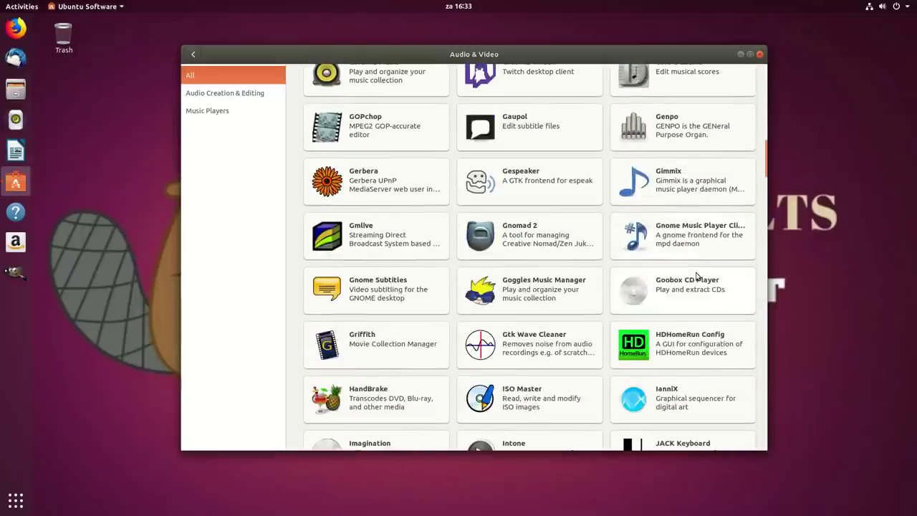
scroll(696, 276, "down", 4)
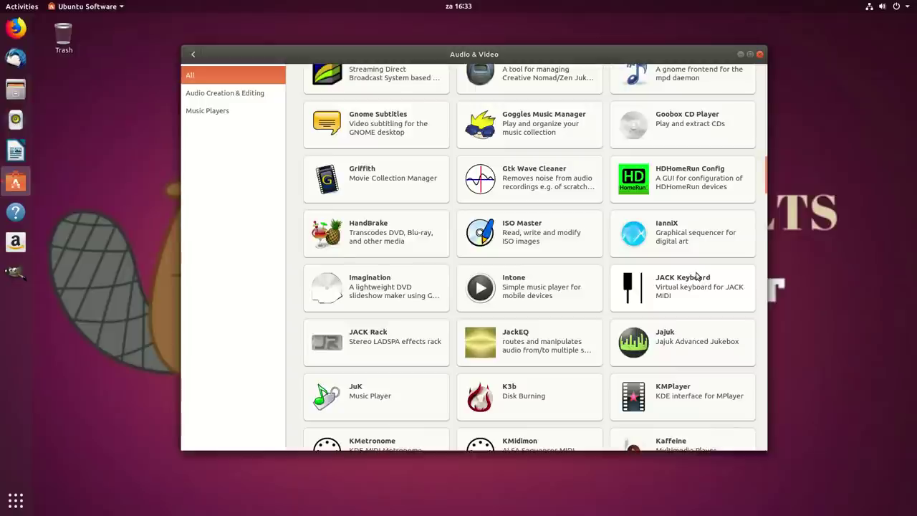
Step: Browse the rest of the full Audio & Video list and the Audio Creation & Editing subcategory
scroll(696, 275, "down", 4)
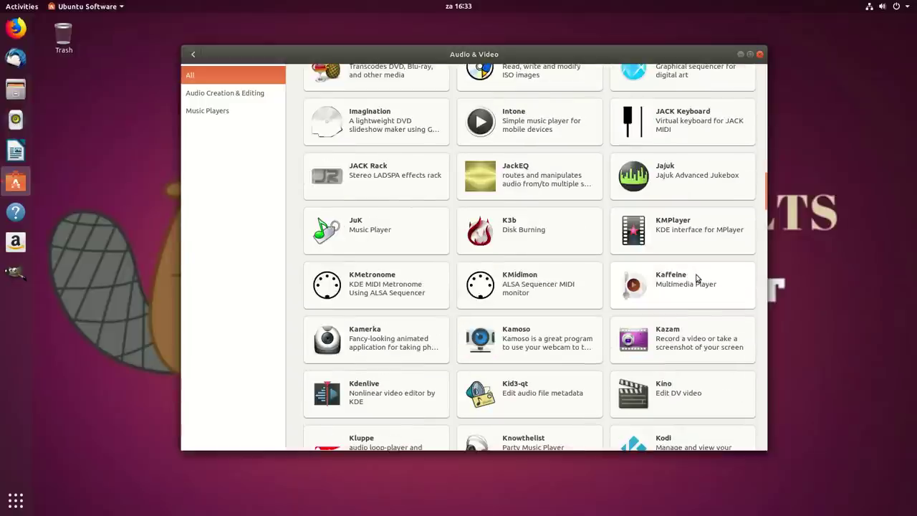
scroll(696, 278, "down", 4)
scroll(696, 278, "down", 8)
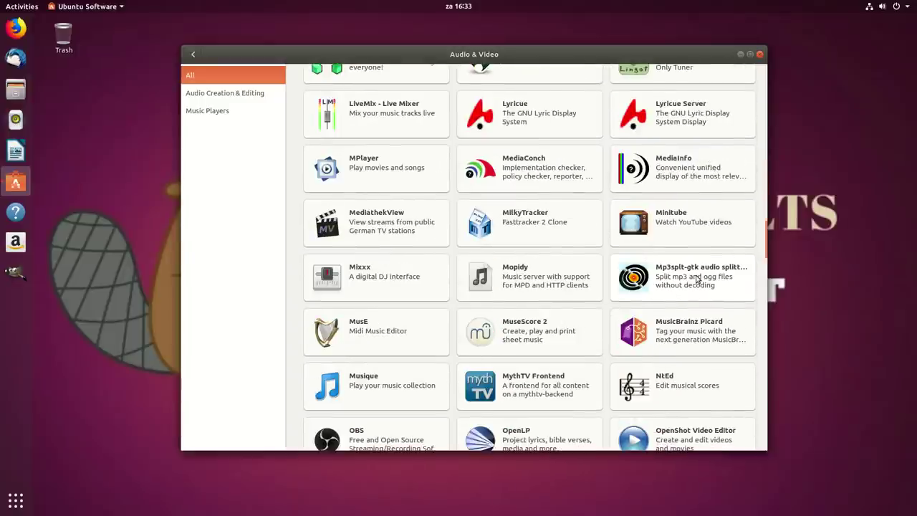
left_click(237, 93)
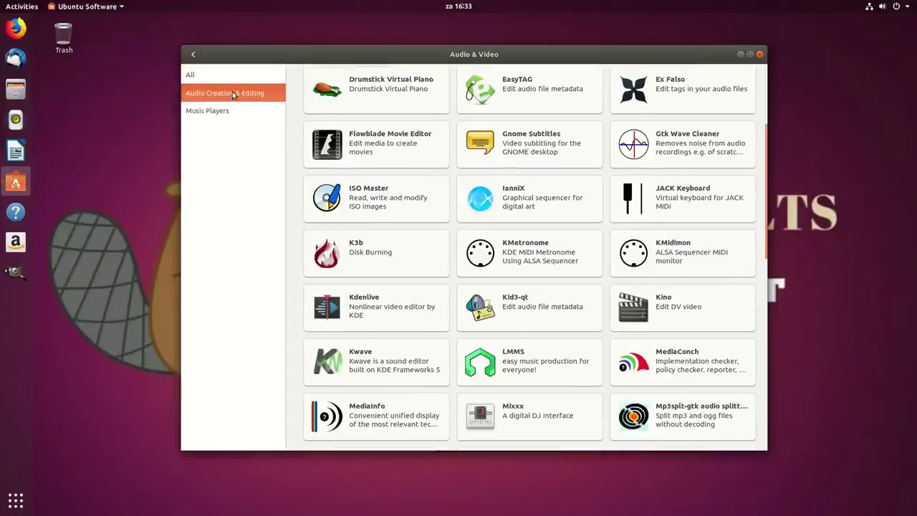
scroll(609, 268, "down", 8)
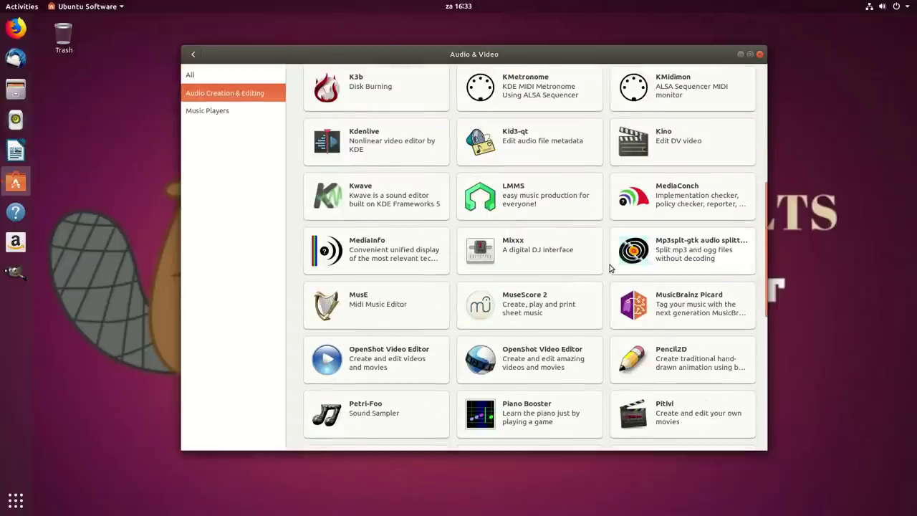
scroll(602, 268, "down", 5)
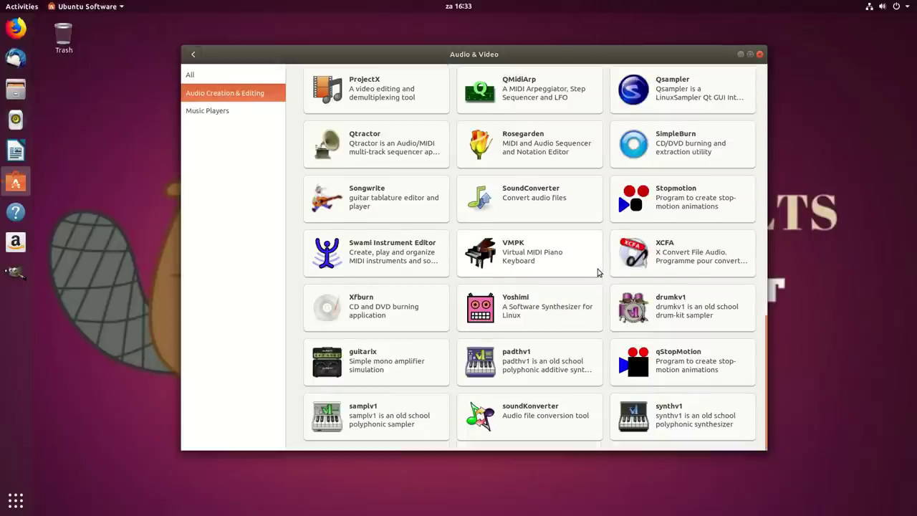
Step: Browse the Music Players subcategory and return to the overview of software categories
left_click(209, 111)
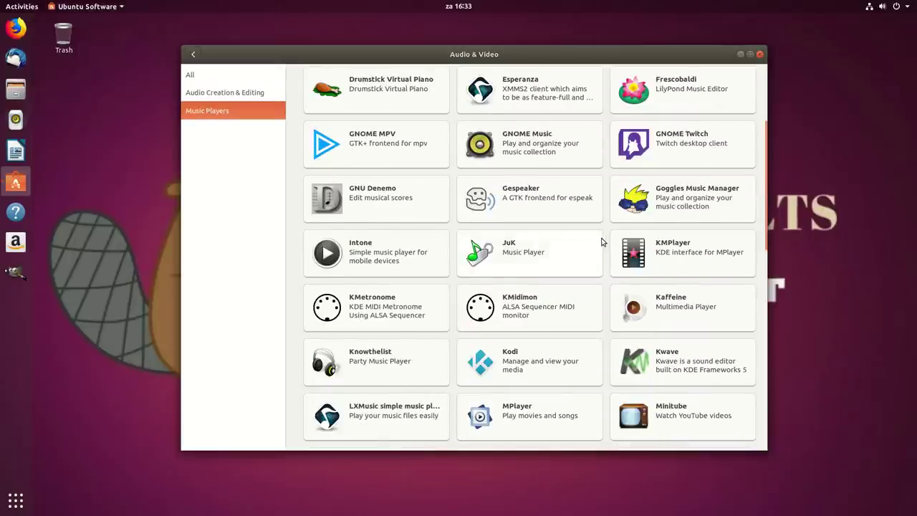
scroll(601, 242, "down", 5)
scroll(601, 242, "up", 2)
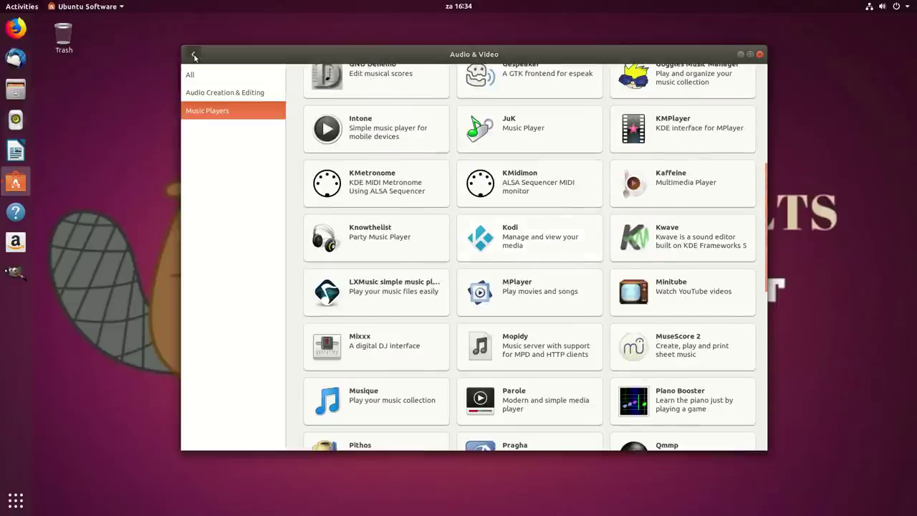
left_click(194, 56)
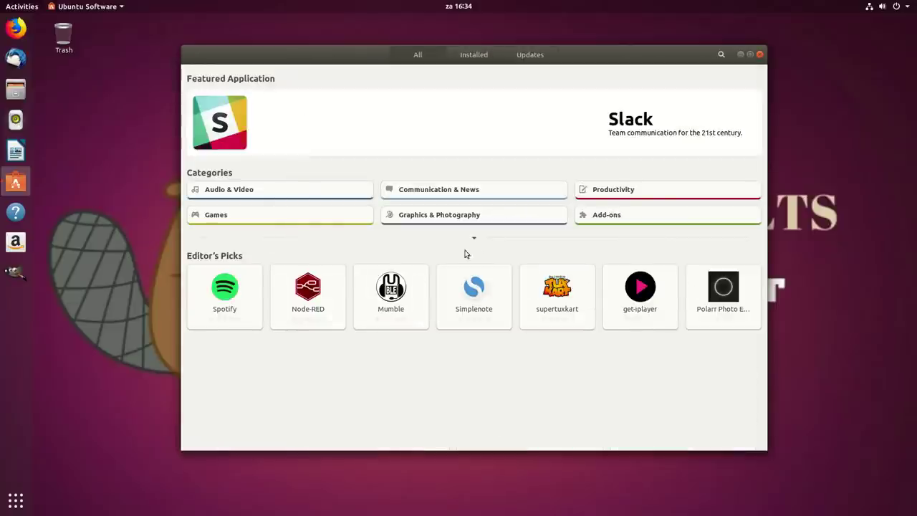
Step: Open the Graphics & Photography category and view its 3D Graphics and Photography subcategories
left_click(478, 216)
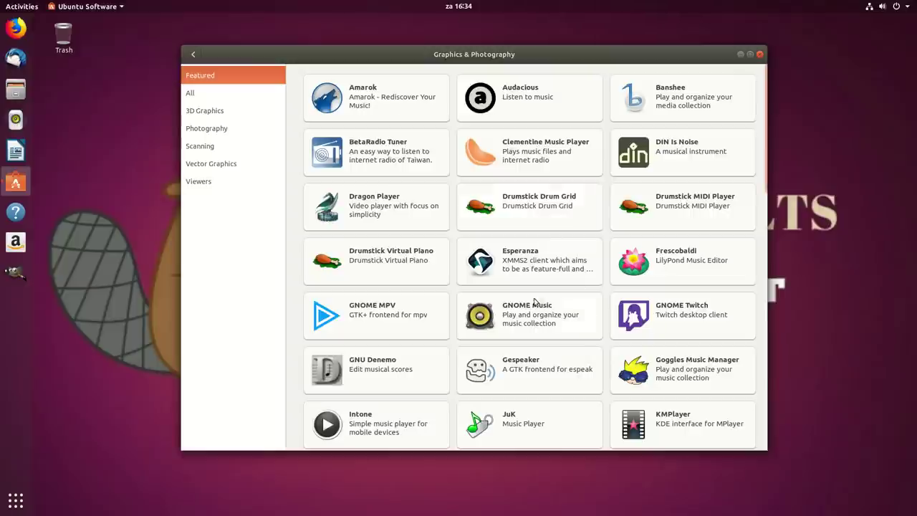
left_click(193, 54)
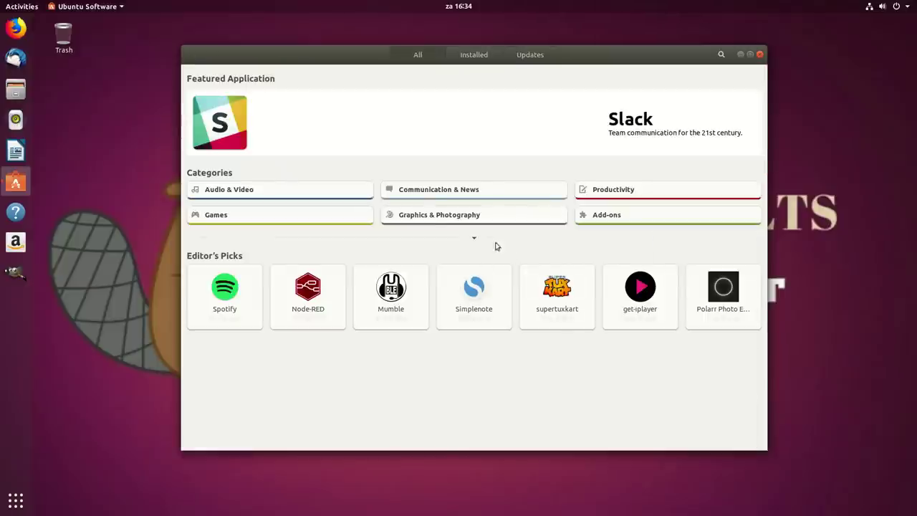
left_click(442, 217)
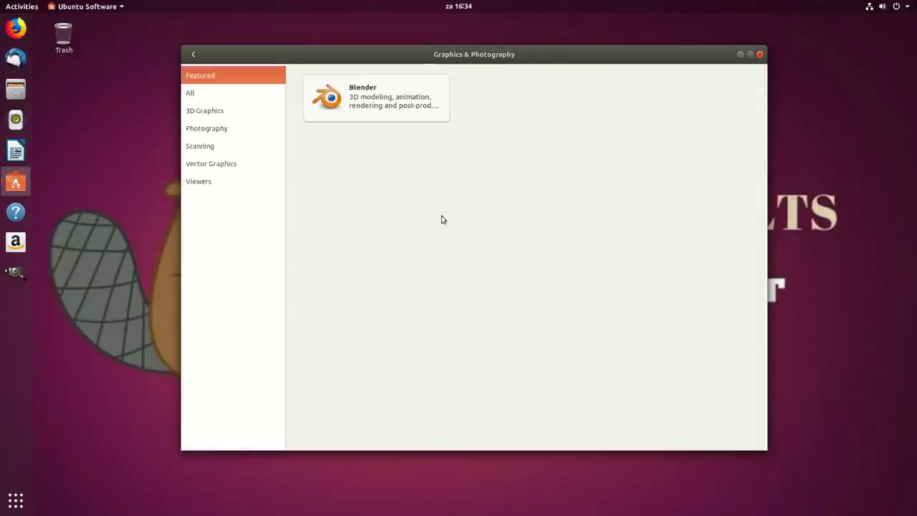
left_click(200, 111)
left_click(207, 129)
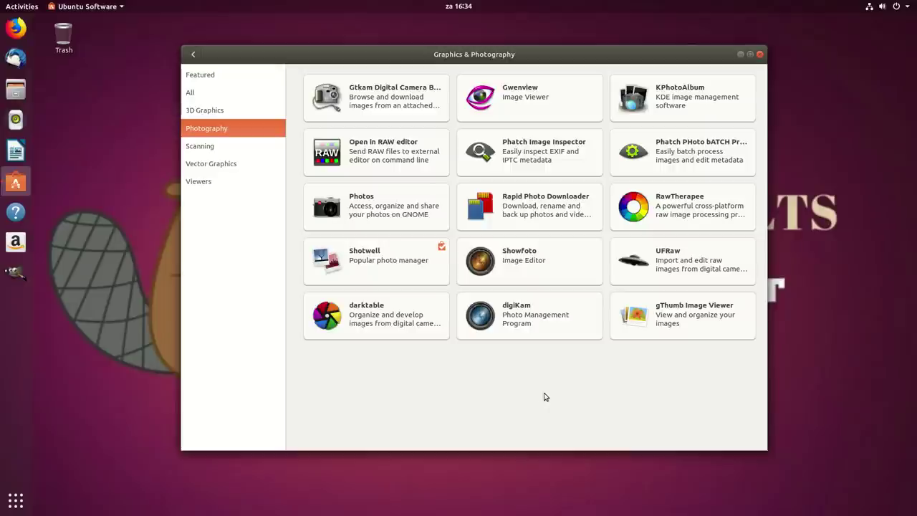
Step: View the details page of RawTherapee and return to the Graphics & Photography category
left_click(693, 199)
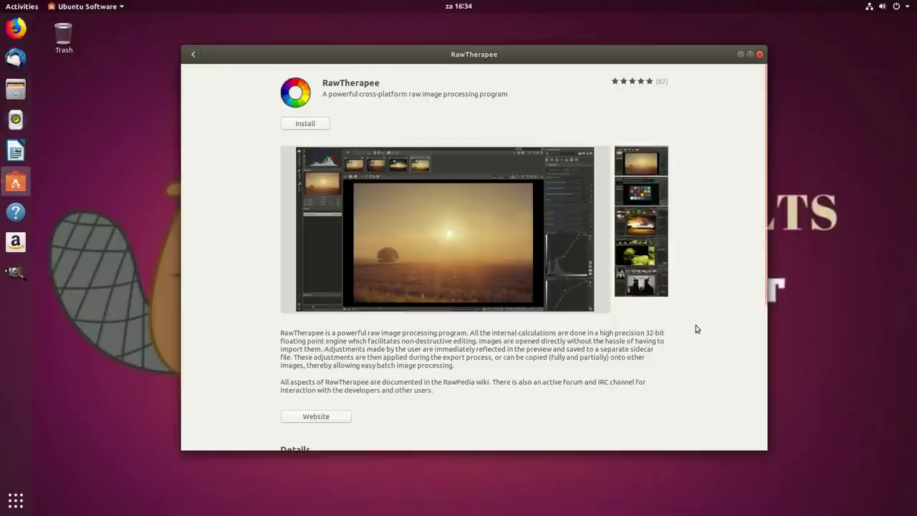
scroll(719, 352, "down", 8)
scroll(713, 354, "up", 8)
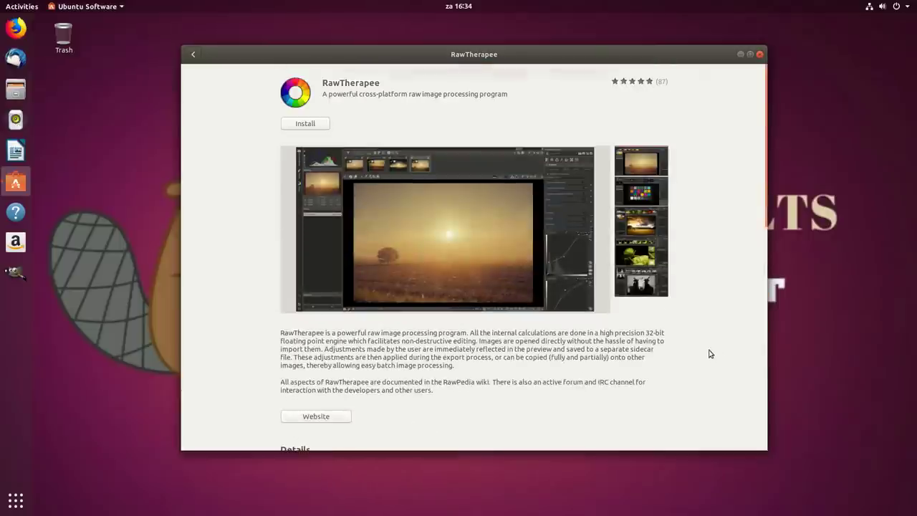
left_click(193, 54)
Step: View the Scanning, Vector Graphics, Viewers and 3D Graphics subcategories and close Ubuntu Software
left_click(201, 148)
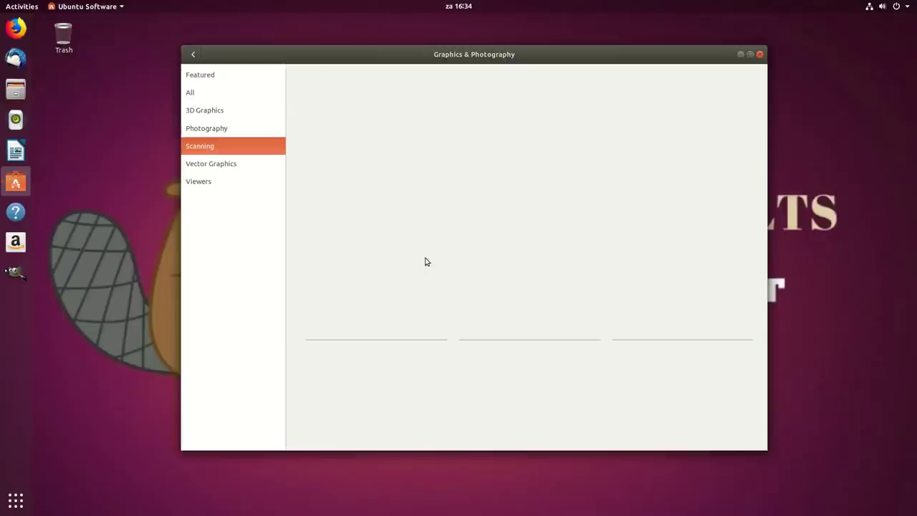
left_click(221, 164)
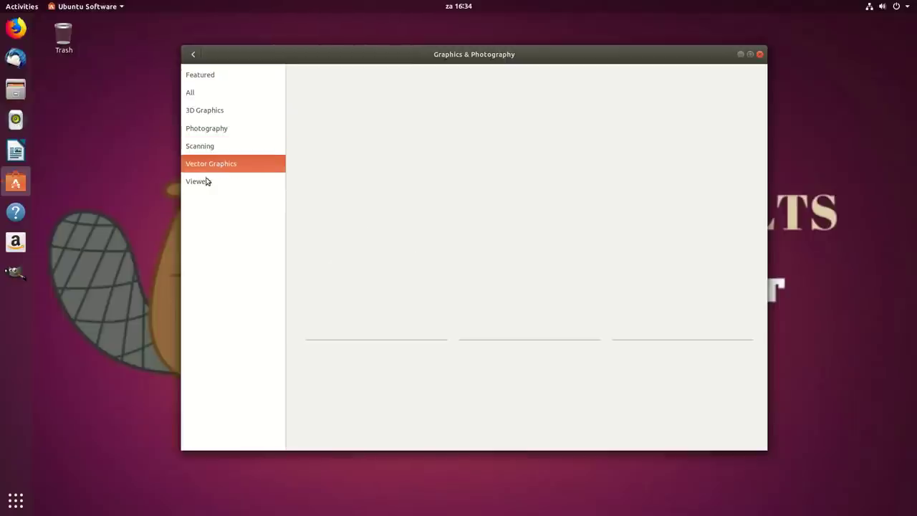
left_click(206, 181)
left_click(202, 112)
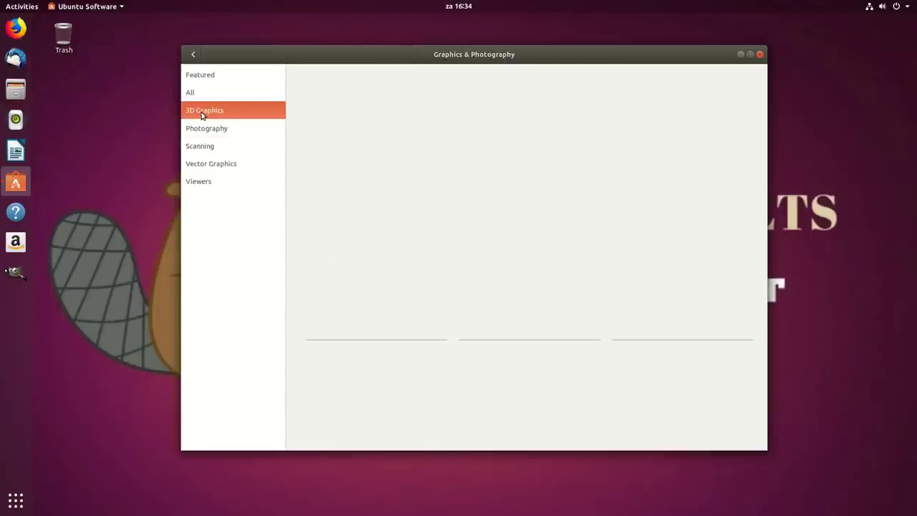
left_click(759, 55)
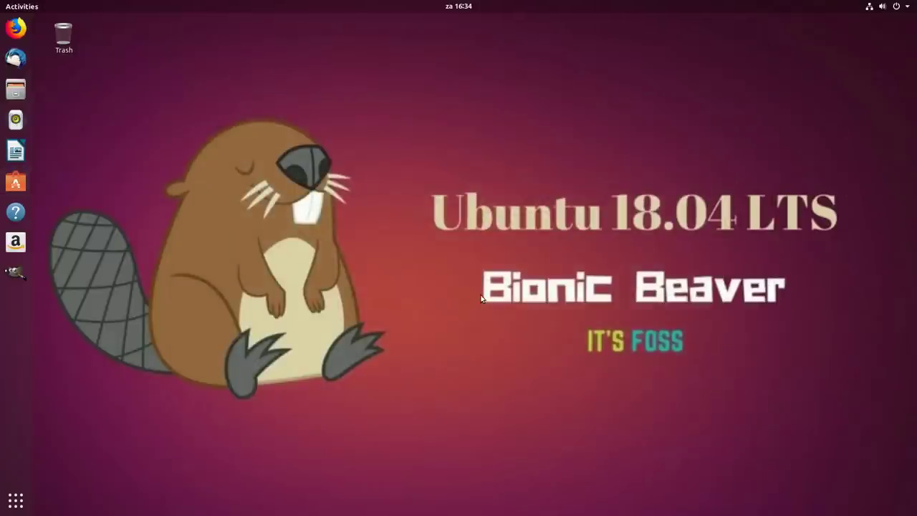
Step: Raise the sound volume to its maximum in the system menu, and open and close that menu once more
left_click(885, 9)
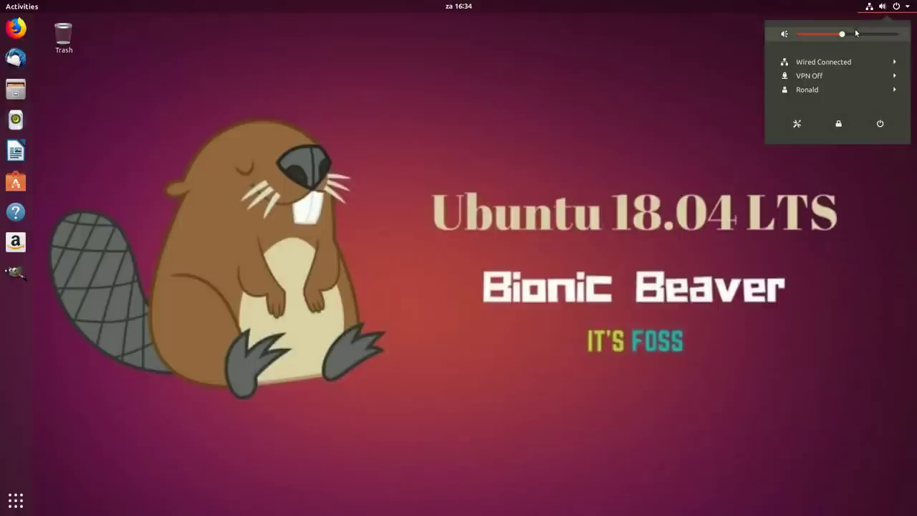
left_click_drag(842, 34, 895, 34)
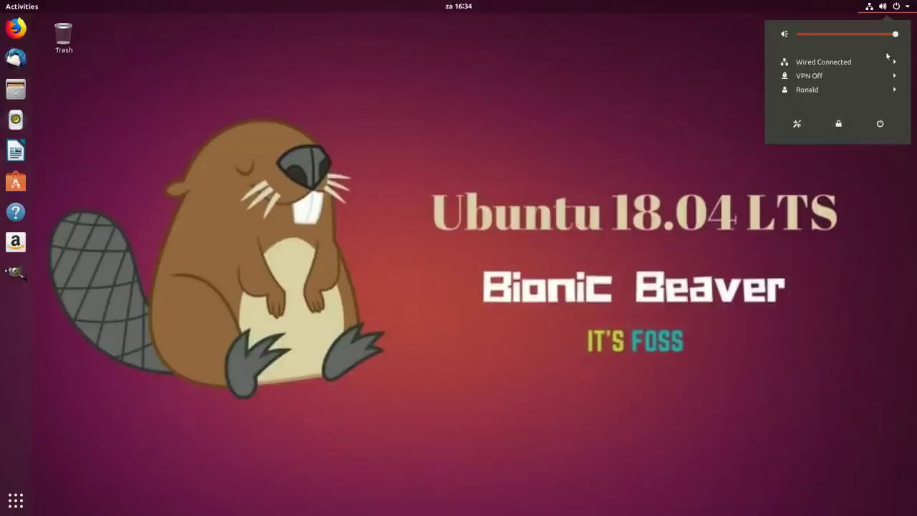
left_click(897, 9)
left_click(898, 9)
left_click(743, 50)
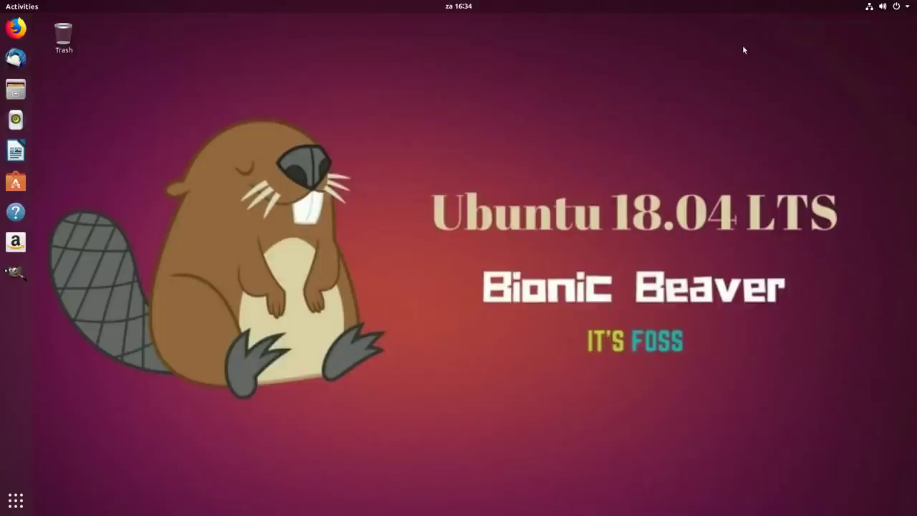
left_click(909, 8)
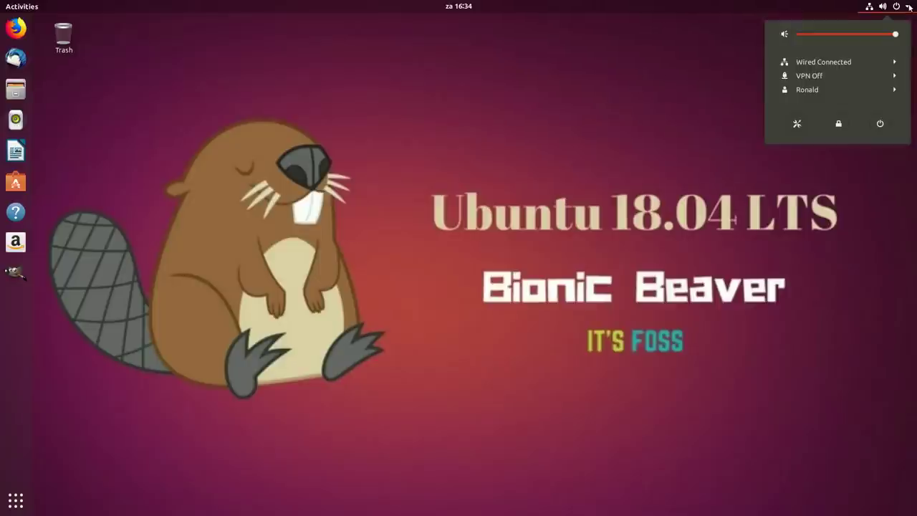
left_click(368, 174)
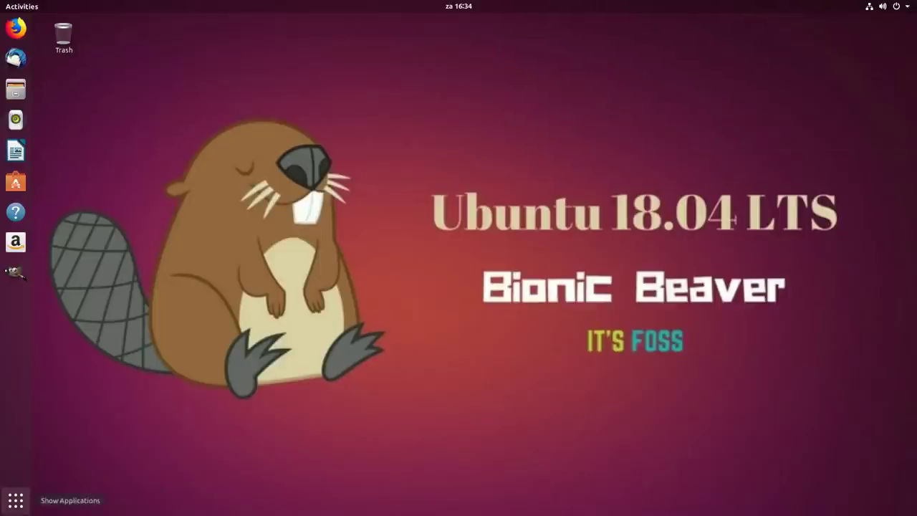
Step: Look through both pages of the installed applications overview, open Terminal from it and close the window again
left_click(16, 499)
scroll(286, 465, "down", 1)
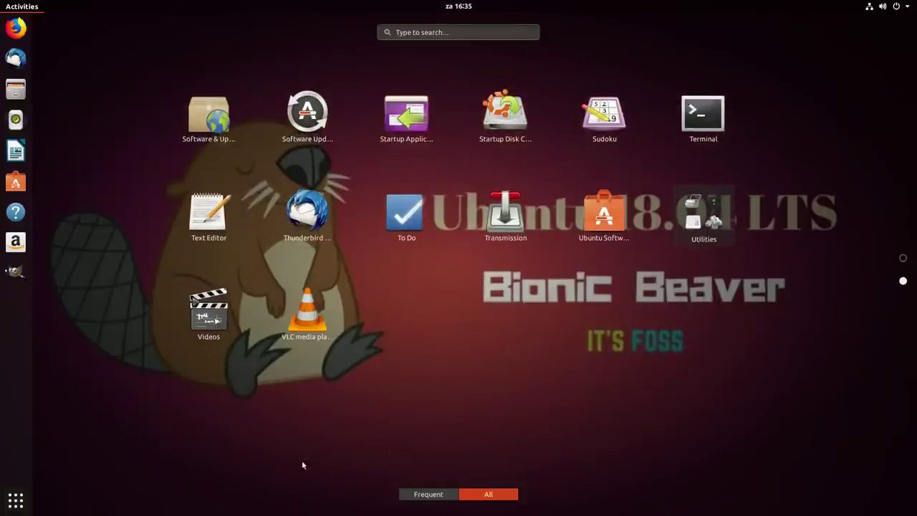
scroll(329, 462, "up", 1)
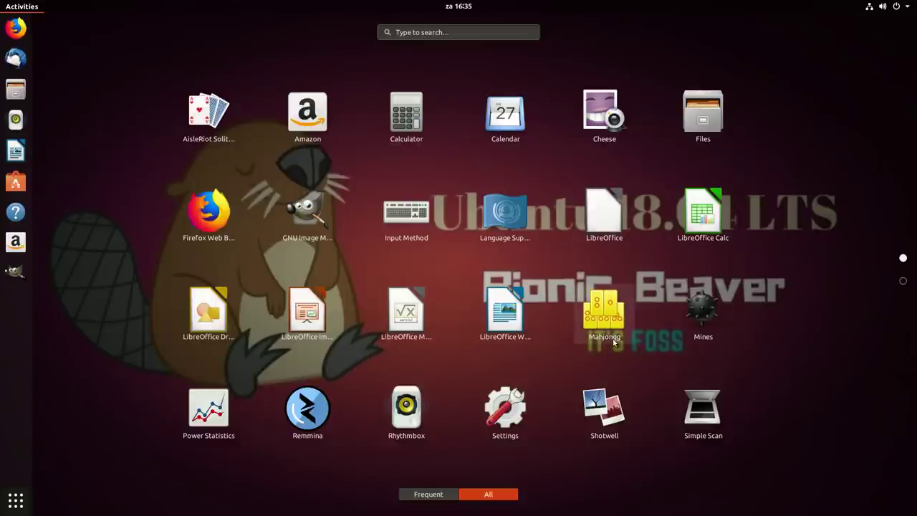
scroll(613, 337, "down", 1)
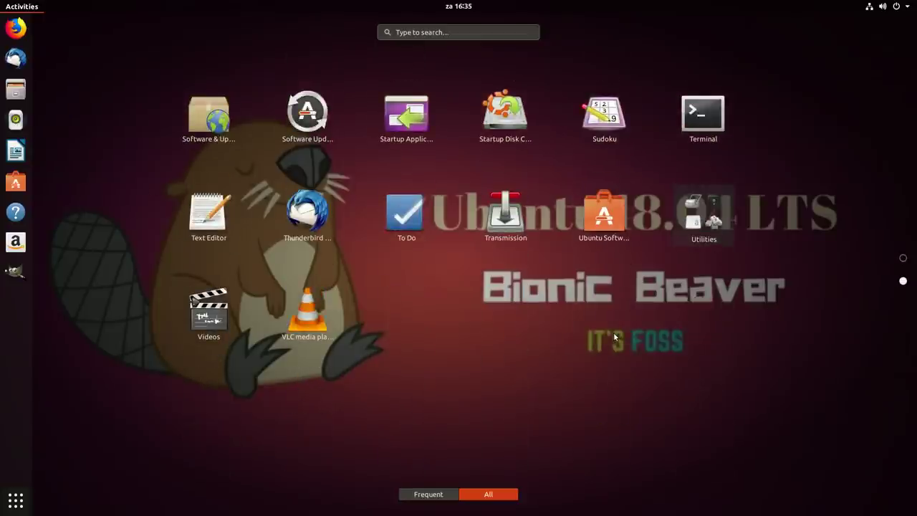
left_click(693, 111)
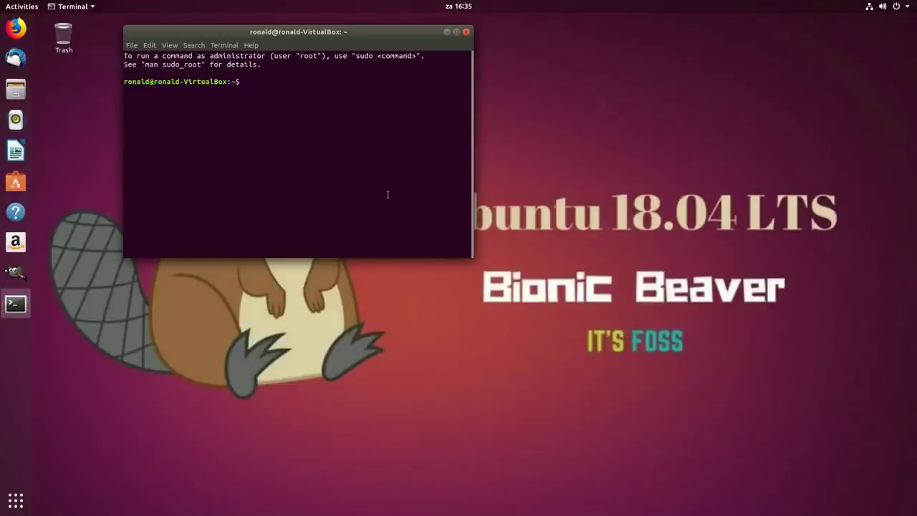
left_click(466, 33)
Step: Open the file manager and look through the Music, Downloads, Documents and Home folders
left_click(16, 88)
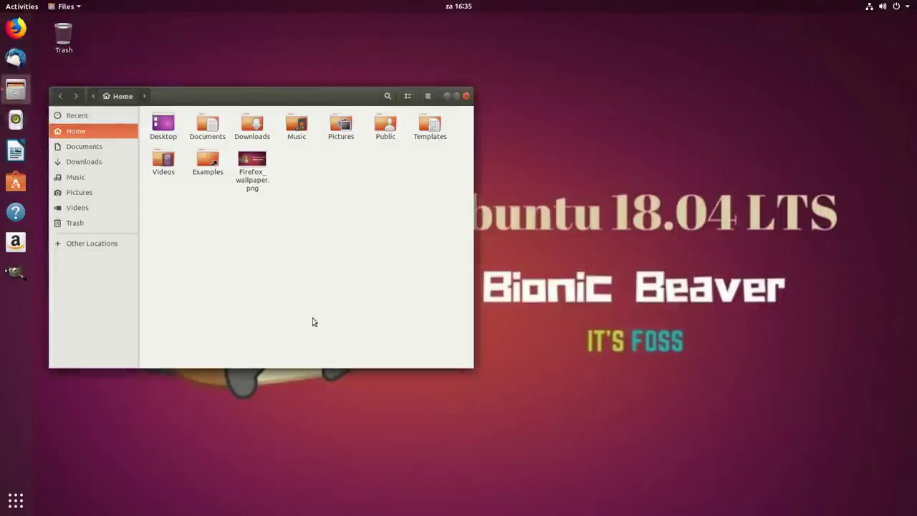
left_click(78, 177)
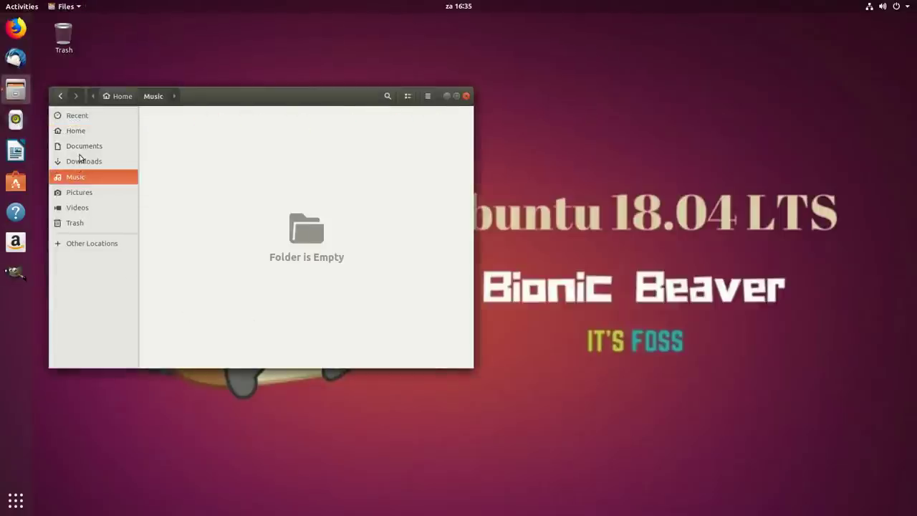
left_click(80, 159)
left_click(82, 148)
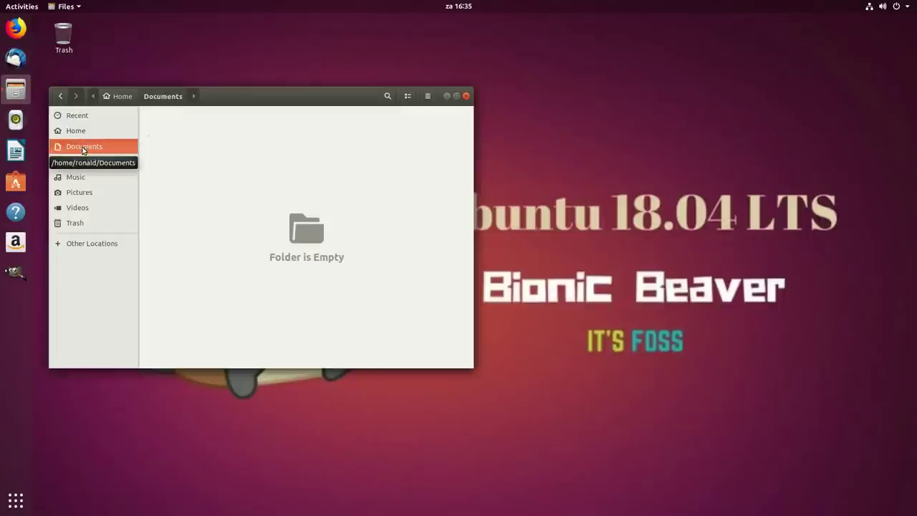
left_click(76, 129)
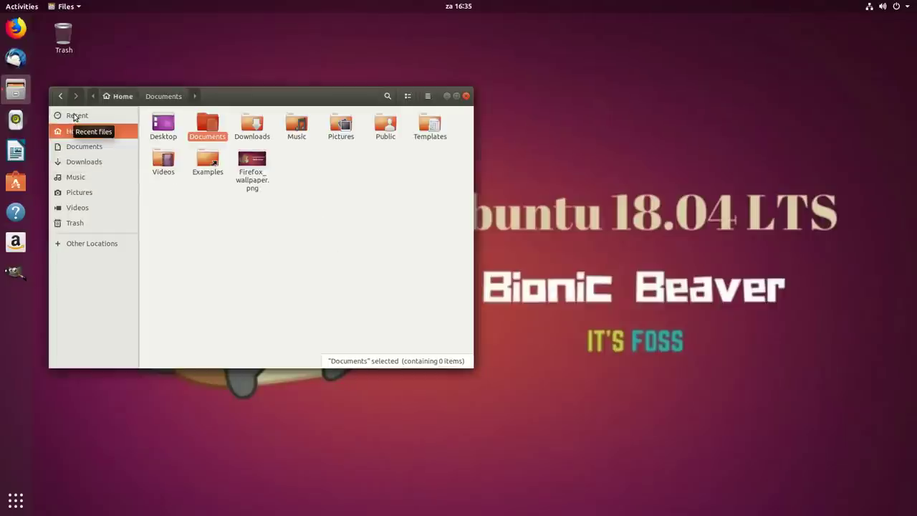
Step: View the Videos, Trash, Music and Documents folders and open Other Locations
left_click(79, 207)
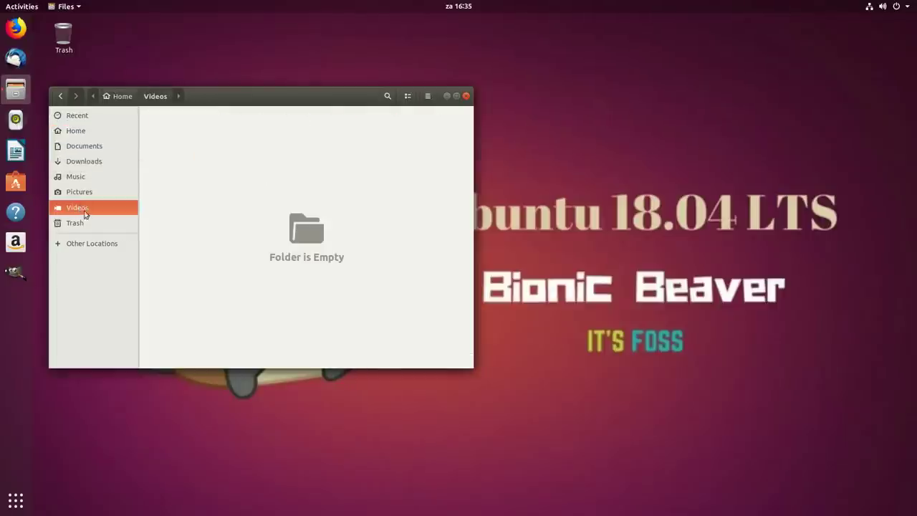
left_click(72, 222)
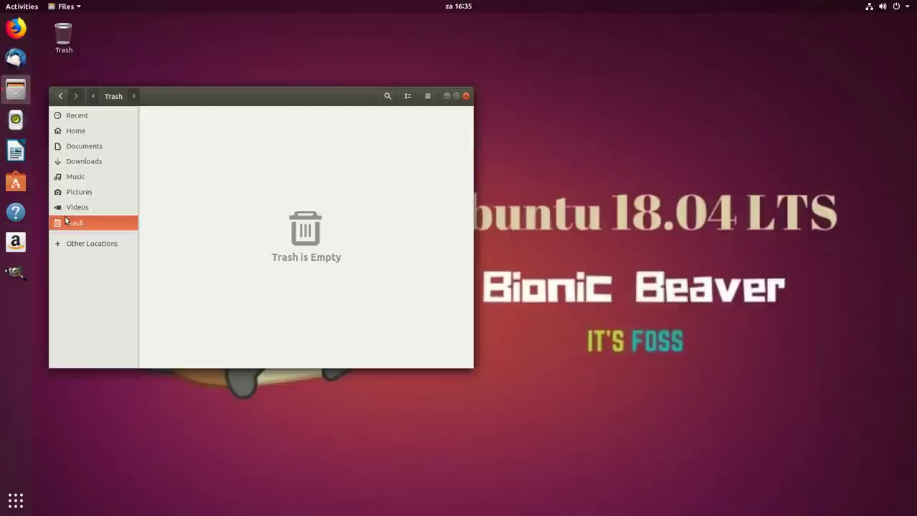
left_click(72, 176)
left_click(80, 146)
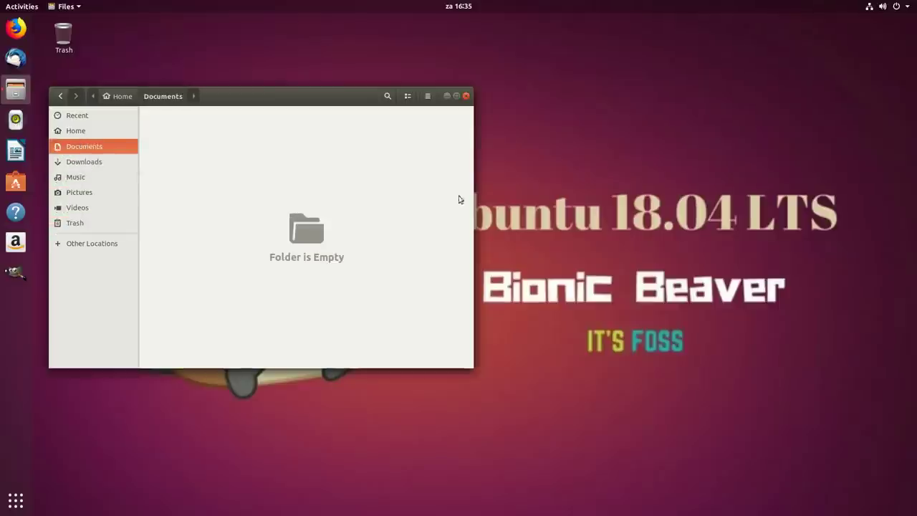
left_click(108, 244)
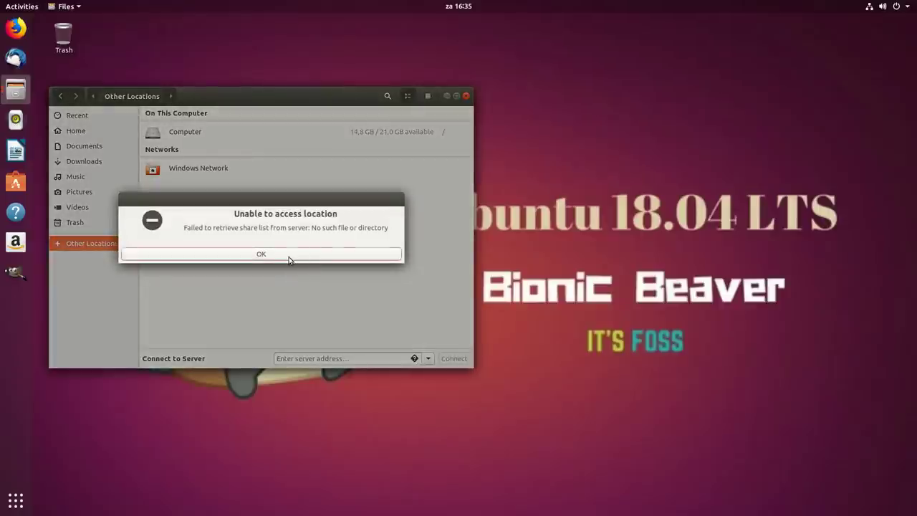
Step: Dismiss the location access errors, view the Computer location's root folders and close the file manager
left_click(290, 255)
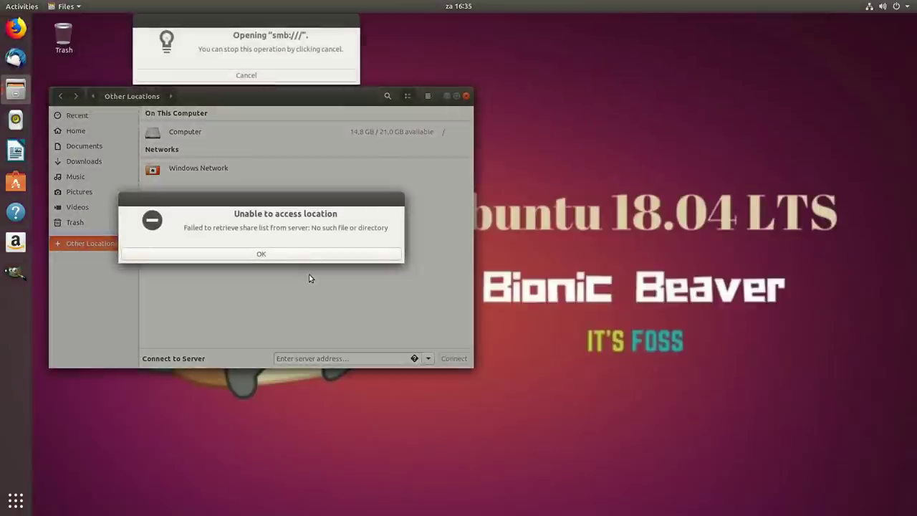
left_click(260, 254)
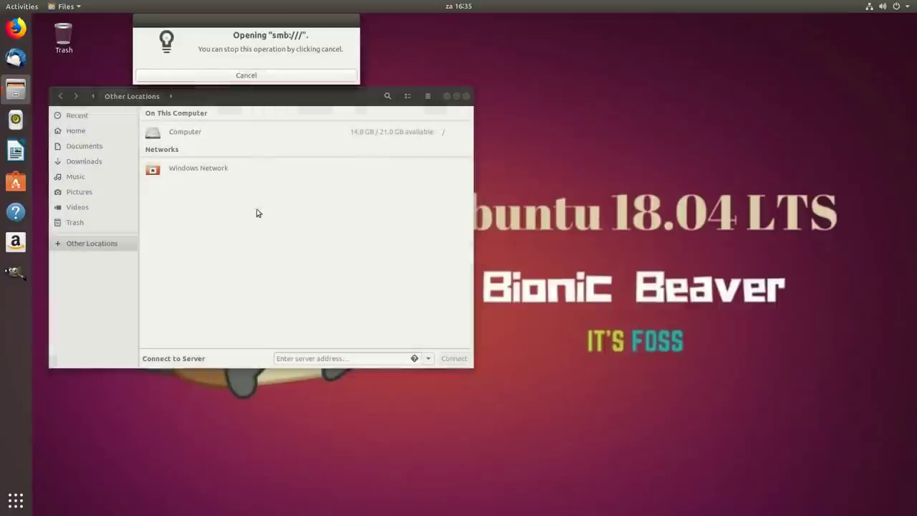
left_click(192, 137)
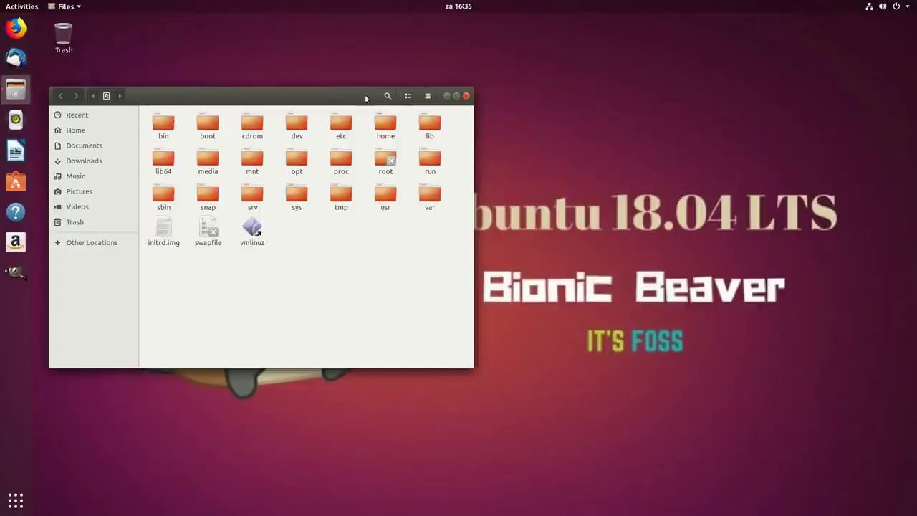
left_click(465, 96)
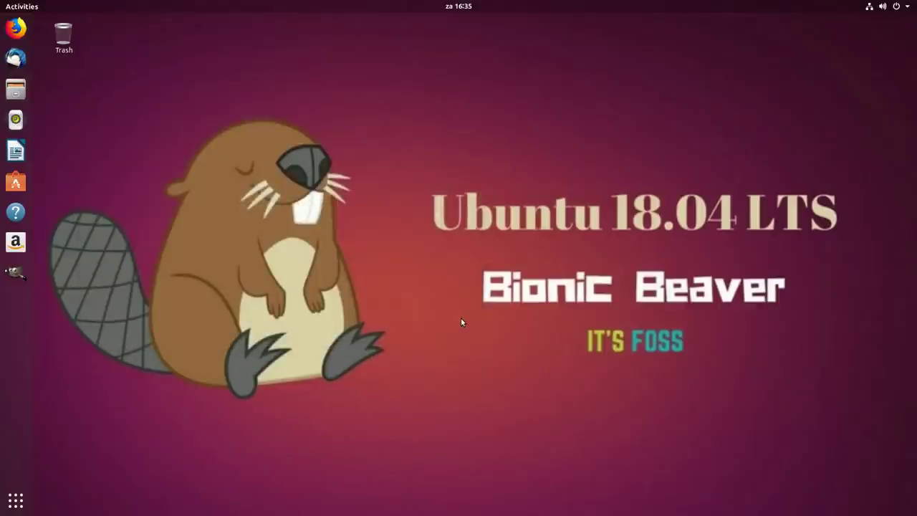
Step: Show and hide the applications overview, and bring up the system's Power Off dialog
left_click(11, 505)
left_click(11, 505)
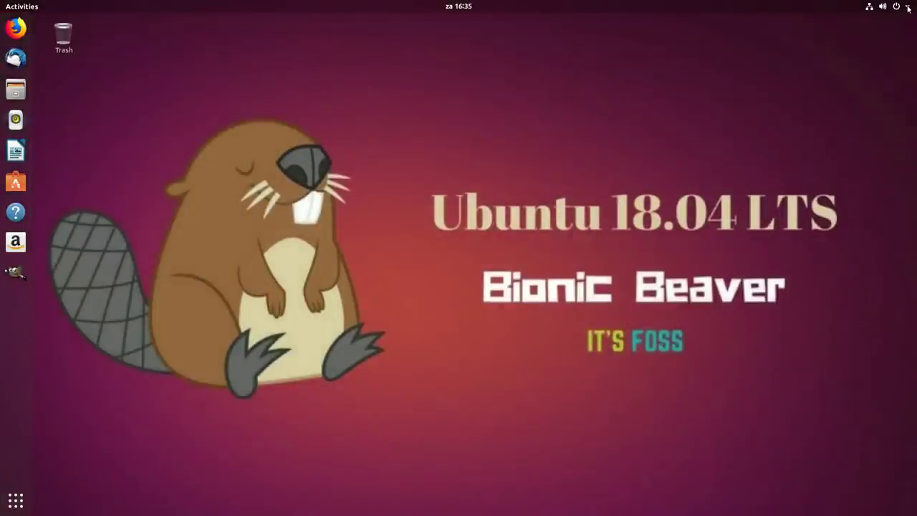
left_click(907, 8)
left_click(880, 124)
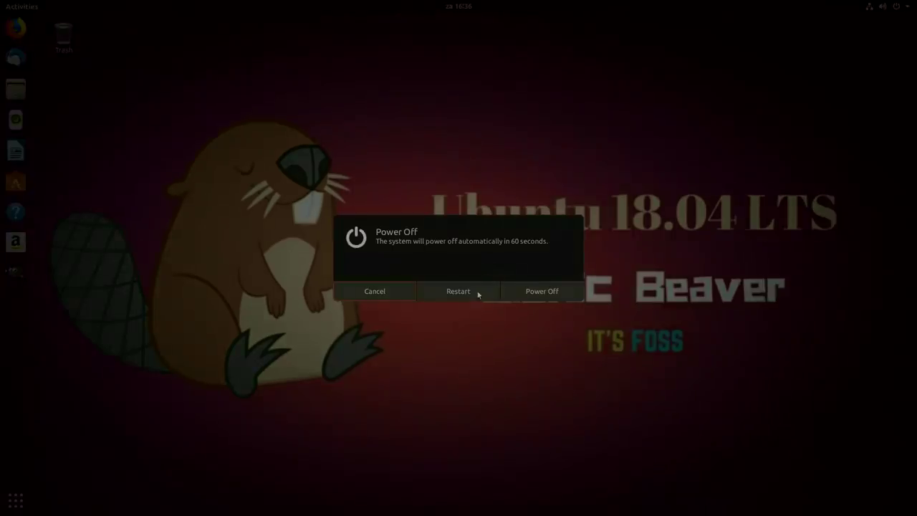